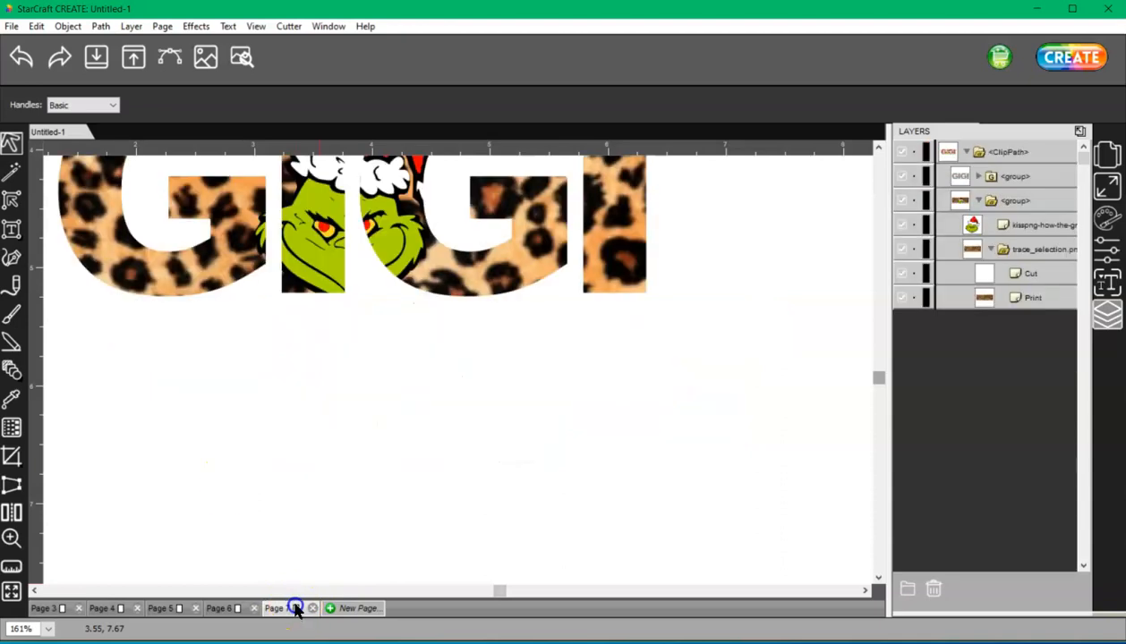
Examine the finished GIGI lettering filled with leopard print and the Grinch on Page 7.
{"action": "scroll", "coordinate": [403, 315], "scroll_direction": "up", "scroll_amount": 3}
{"action": "scroll", "coordinate": [404, 313], "scroll_direction": "up", "scroll_amount": 1}
{"action": "left_click", "coordinate": [281, 609]}
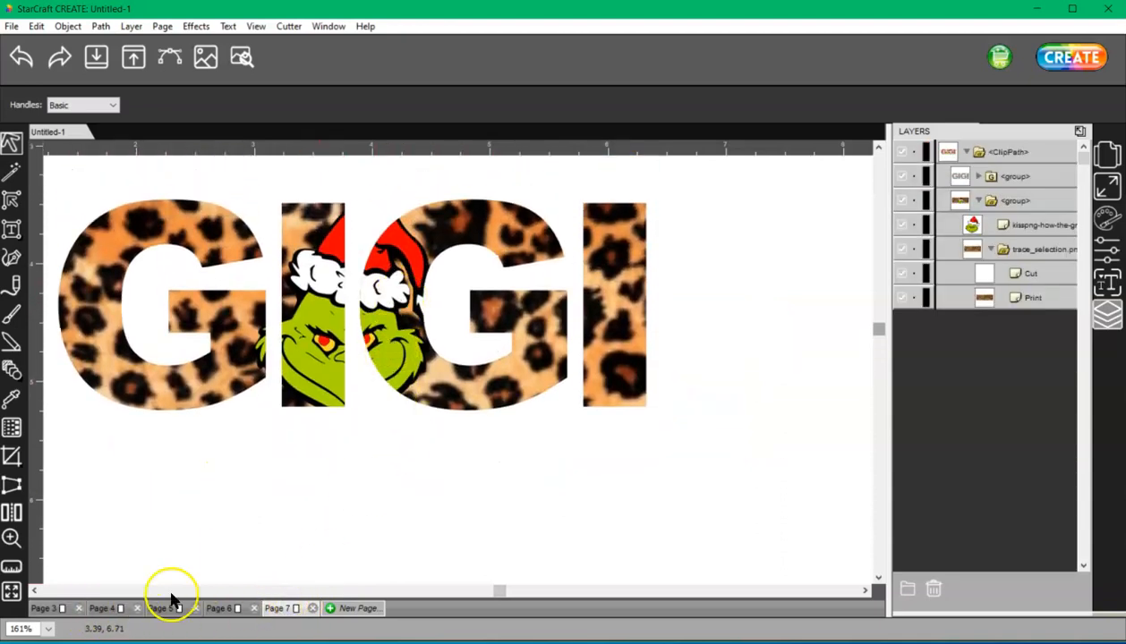
{"action": "left_click", "coordinate": [460, 348]}
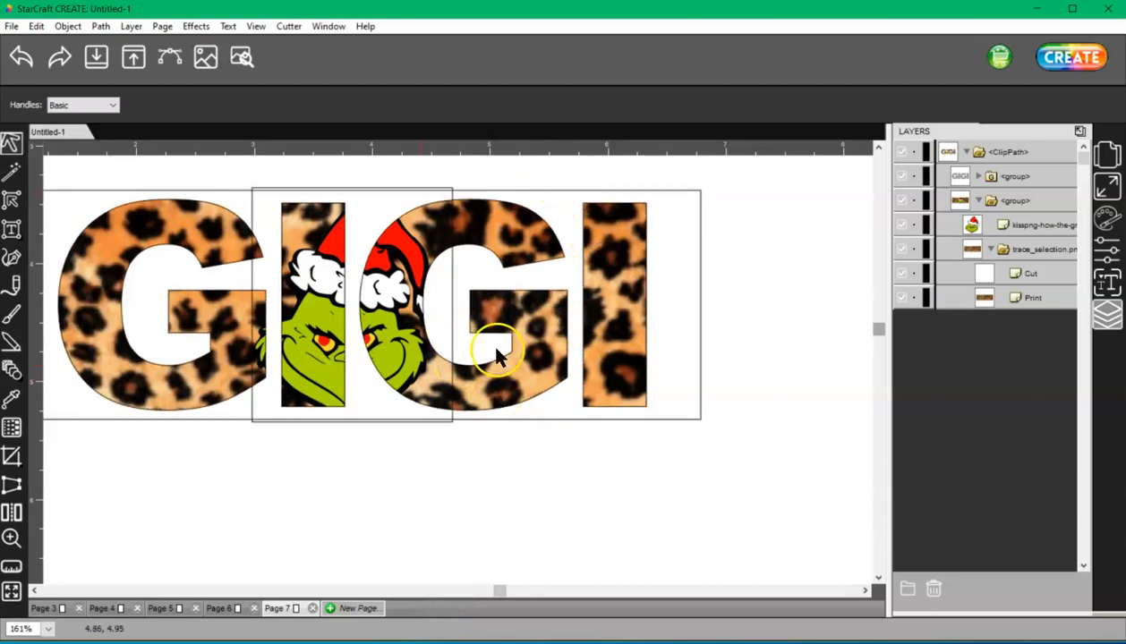
{"action": "left_click", "coordinate": [430, 474]}
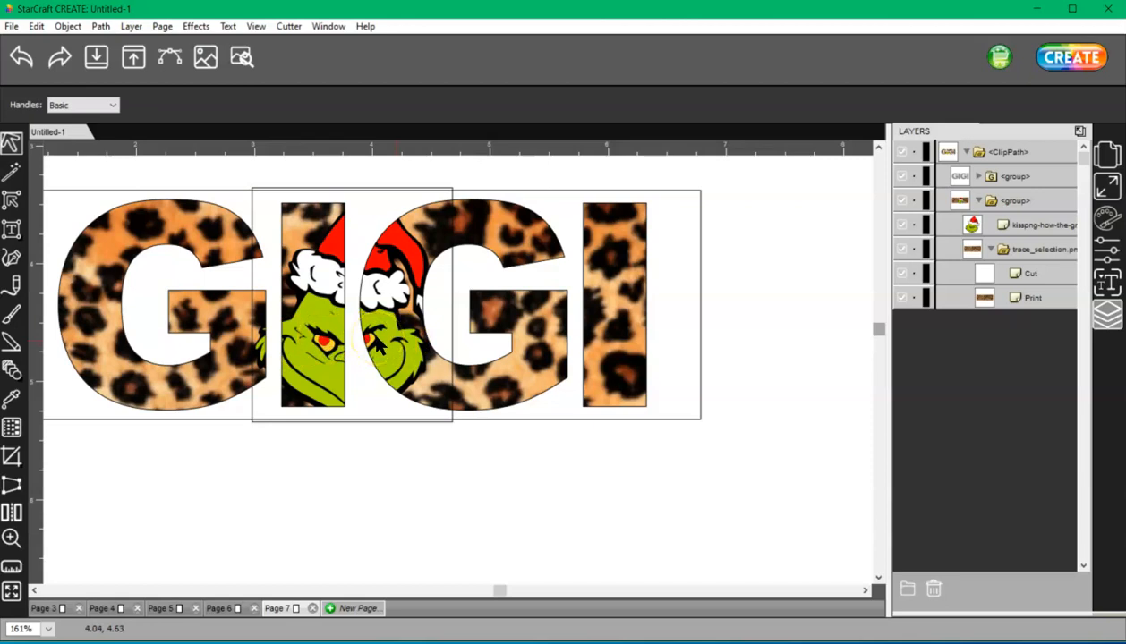
Add a new blank page to the project with the default page properties.
{"action": "left_click", "coordinate": [358, 608]}
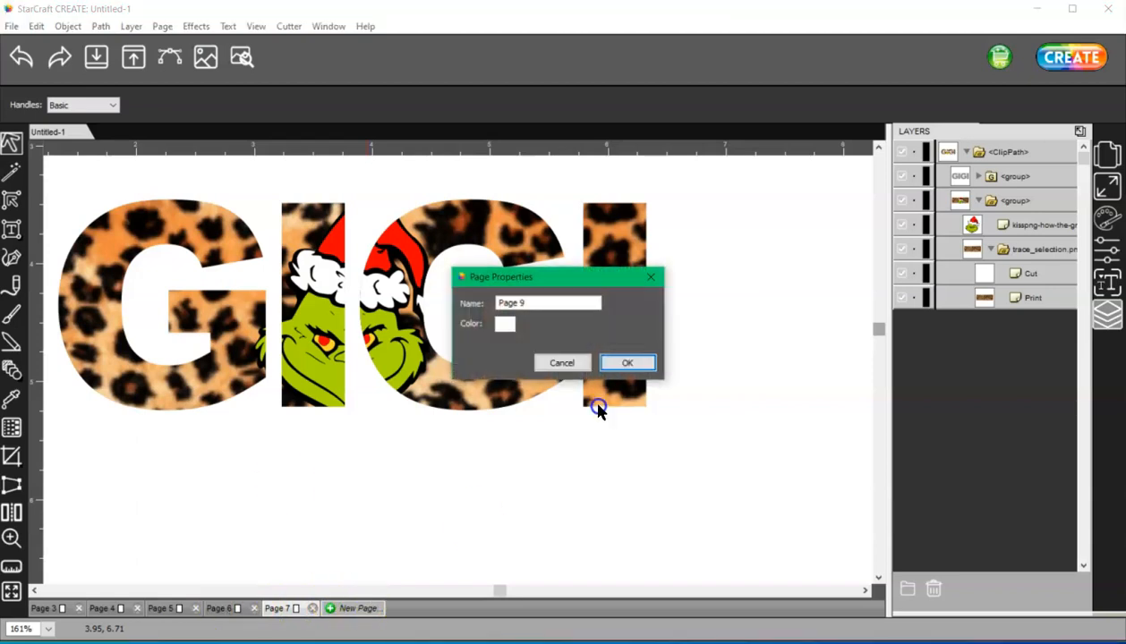
{"action": "left_click", "coordinate": [627, 362]}
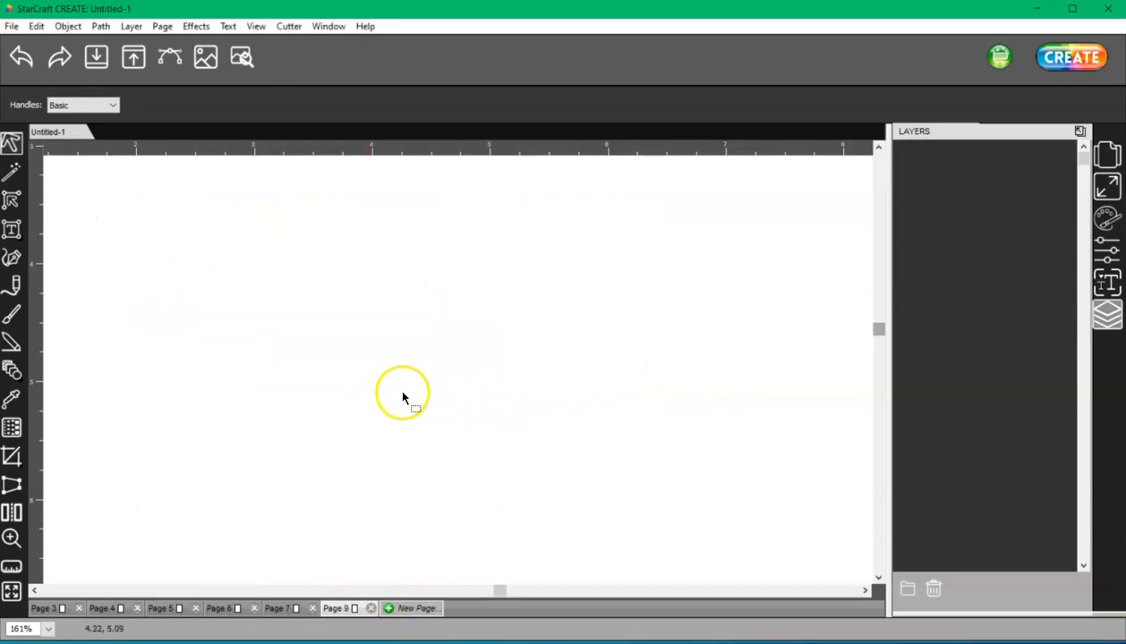
{"action": "scroll", "coordinate": [355, 388], "scroll_direction": "down", "scroll_amount": 9}
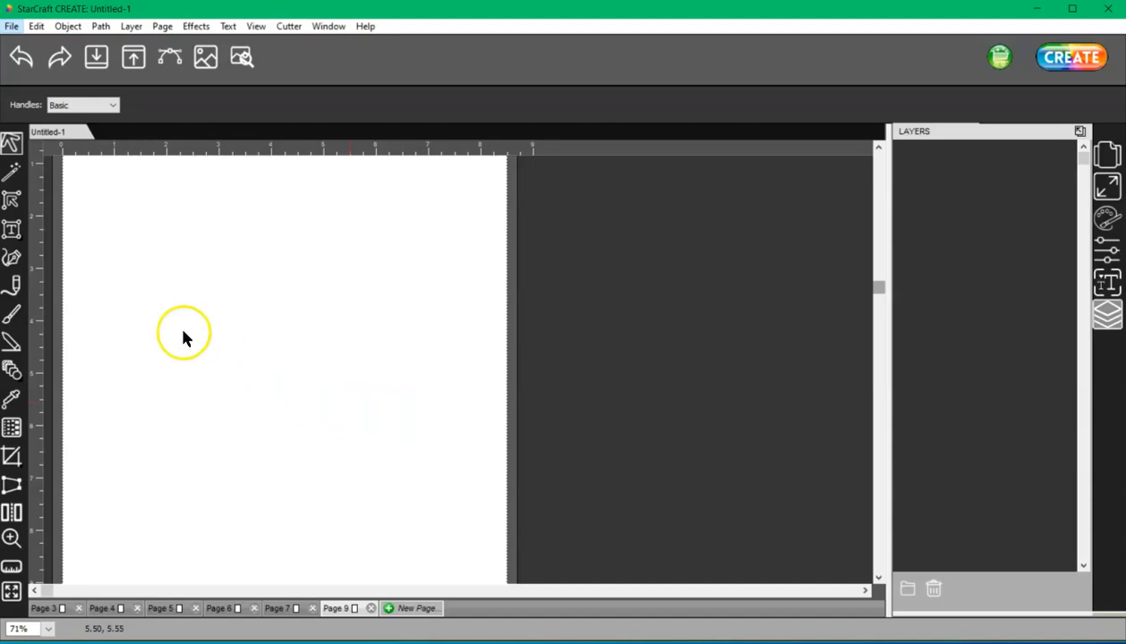
Place the leopard-print-background.jpg image and move it partly off the right side of the page.
{"action": "left_click", "coordinate": [10, 25]}
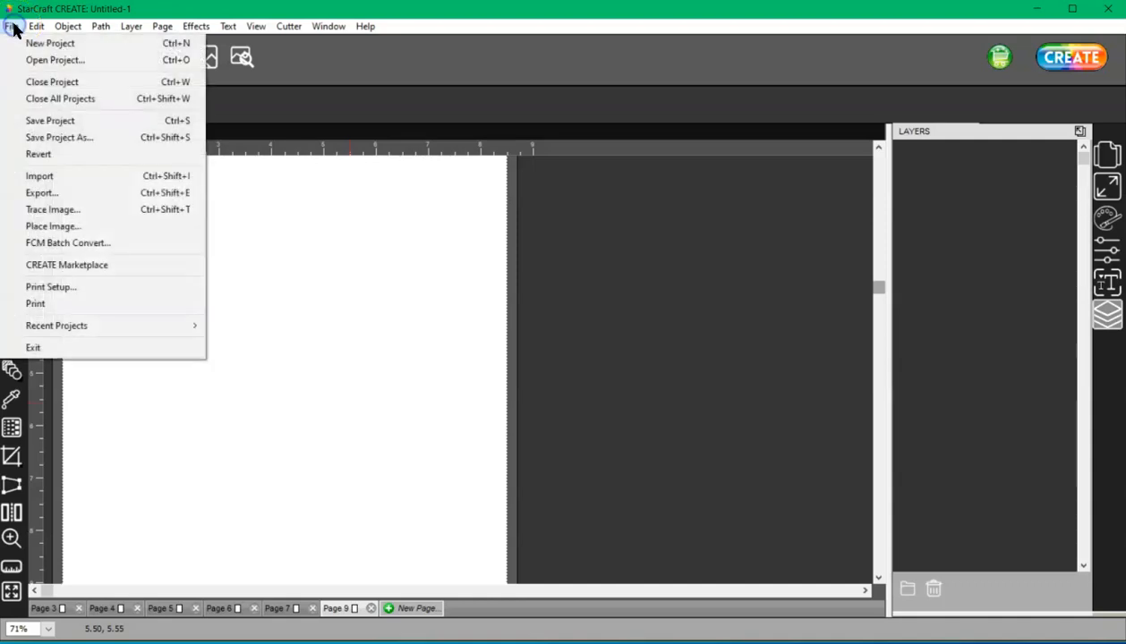
{"action": "left_click", "coordinate": [88, 225]}
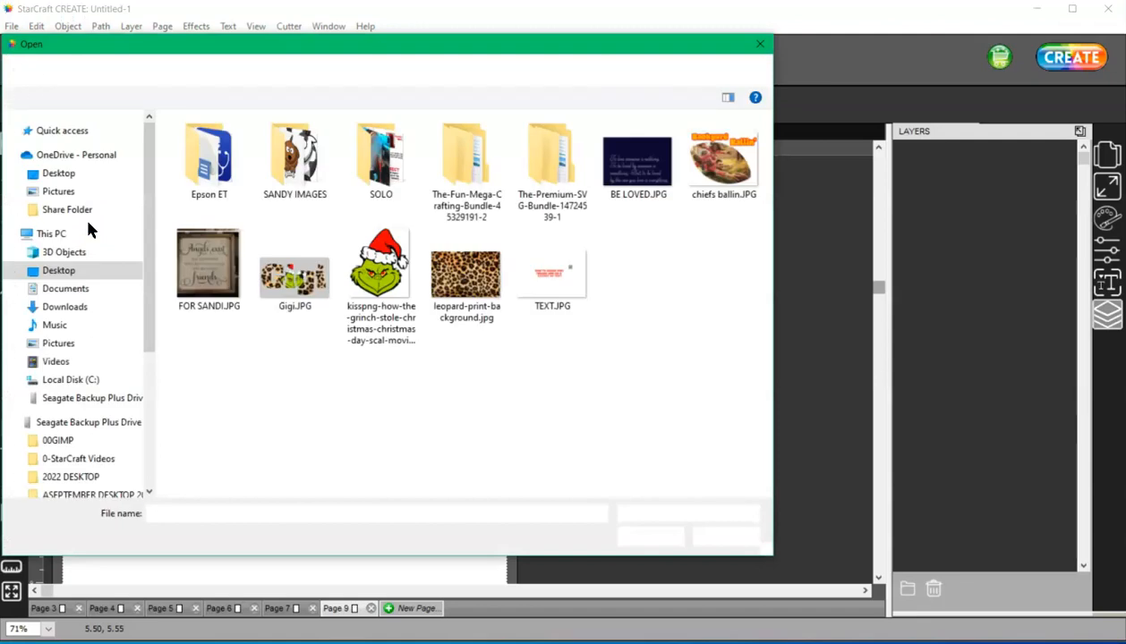
{"action": "double_click", "coordinate": [466, 276]}
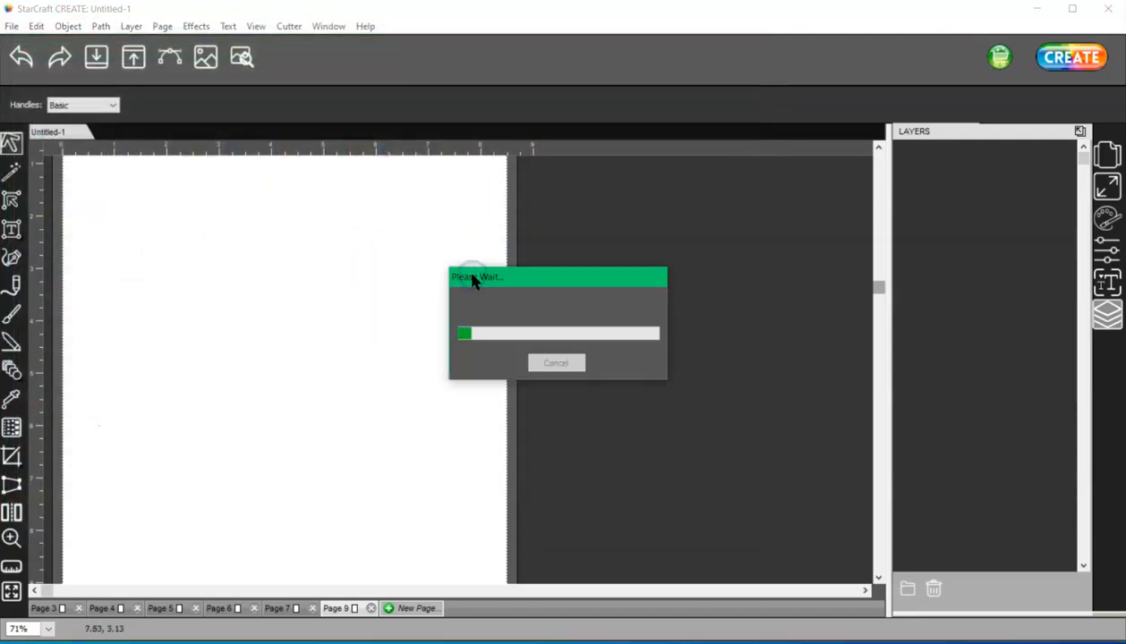
{"action": "left_click_drag", "start_coordinate": [340, 330], "coordinate": [639, 236]}
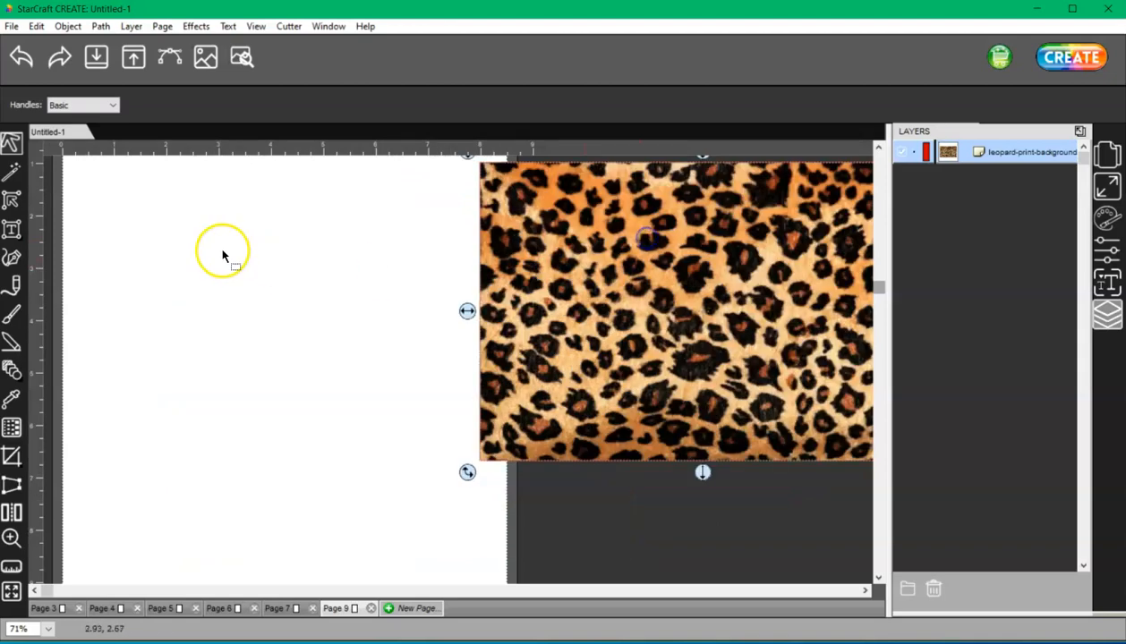
Place the kisspng Grinch image from the Desktop and position it on the page beside the leopard print.
{"action": "left_click", "coordinate": [10, 26]}
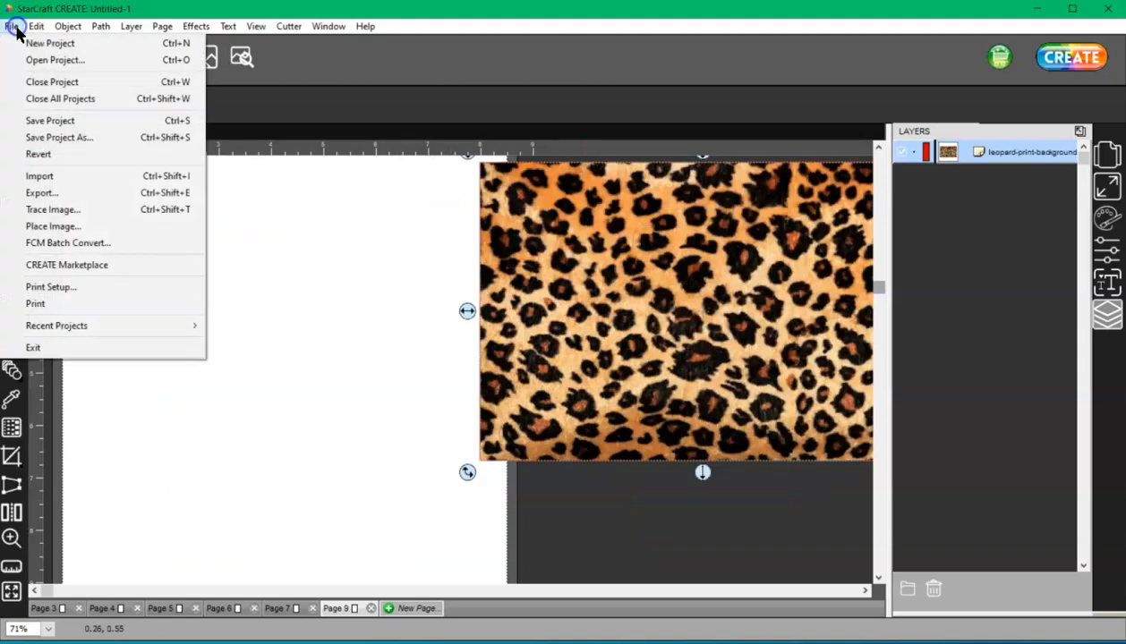
{"action": "left_click", "coordinate": [56, 229]}
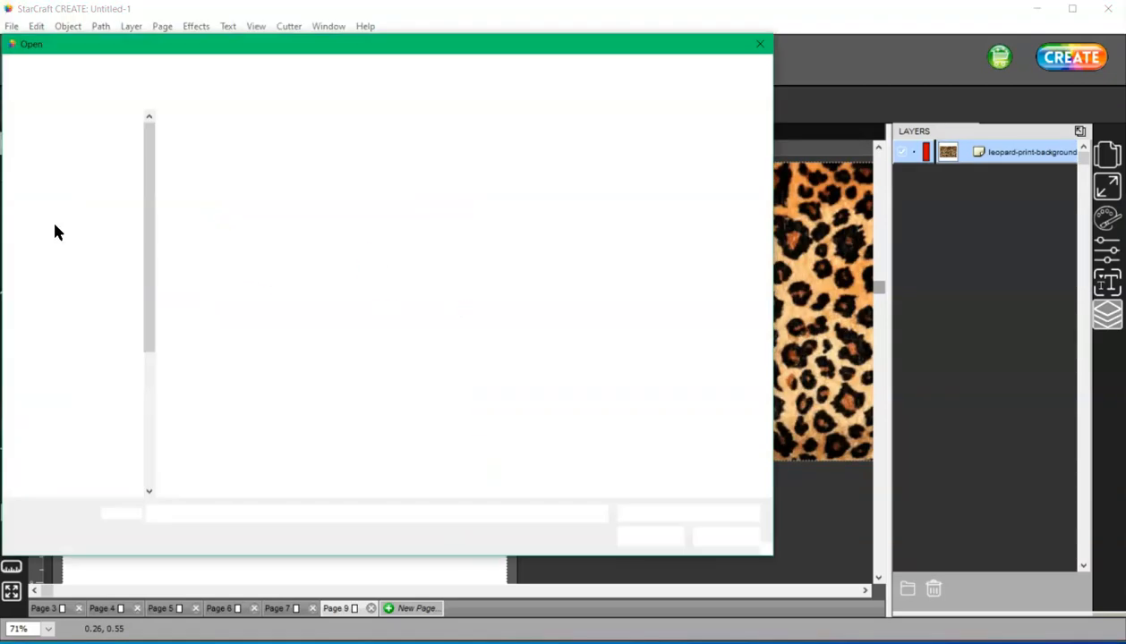
{"action": "double_click", "coordinate": [382, 266]}
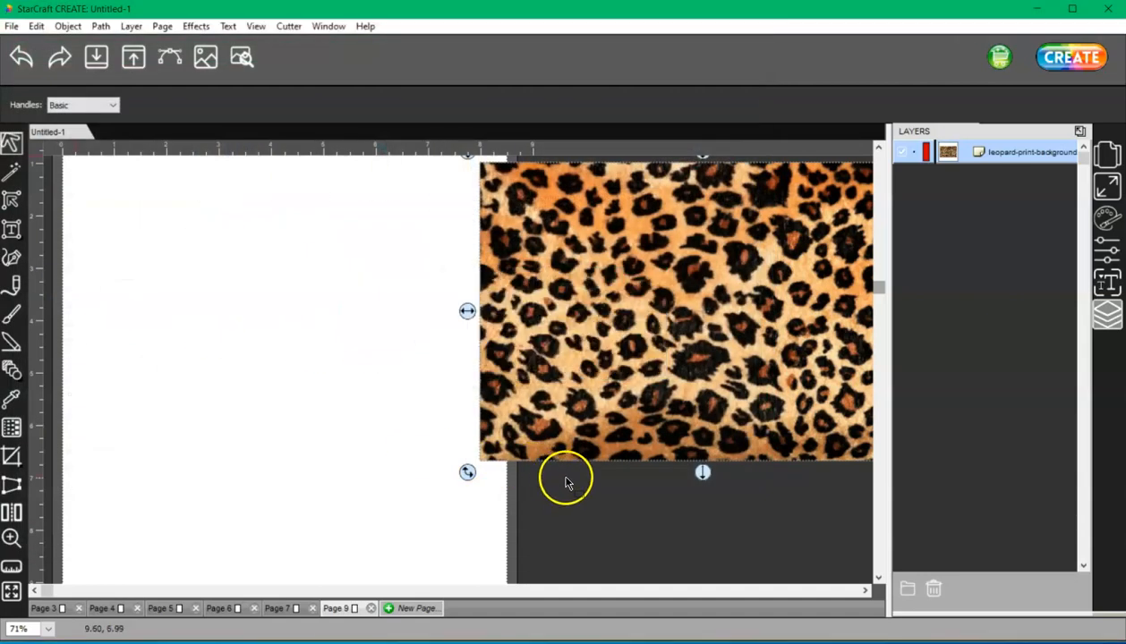
{"action": "left_click_drag", "start_coordinate": [362, 441], "coordinate": [273, 358]}
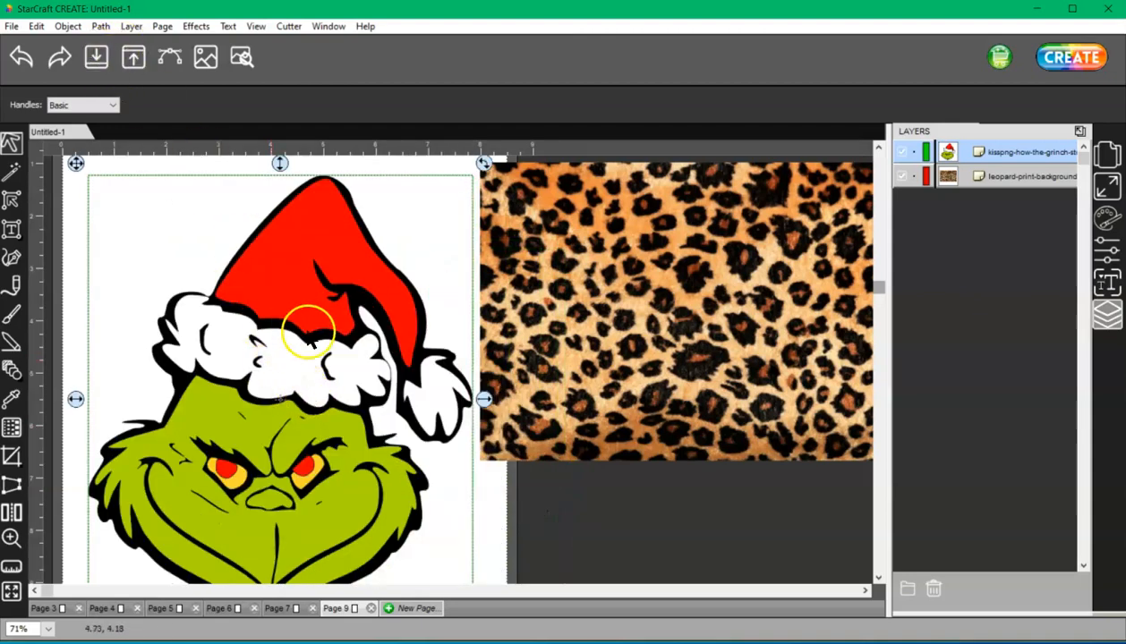
Shrink the Grinch and move it to the page's lower half, then align the leopard print with the page's upper edge.
{"action": "scroll", "coordinate": [309, 329], "scroll_direction": "down", "scroll_amount": 2}
{"action": "left_click_drag", "start_coordinate": [368, 554], "coordinate": [202, 341]}
{"action": "left_click_drag", "start_coordinate": [118, 239], "coordinate": [261, 445]}
{"action": "left_click_drag", "start_coordinate": [506, 311], "coordinate": [203, 265]}
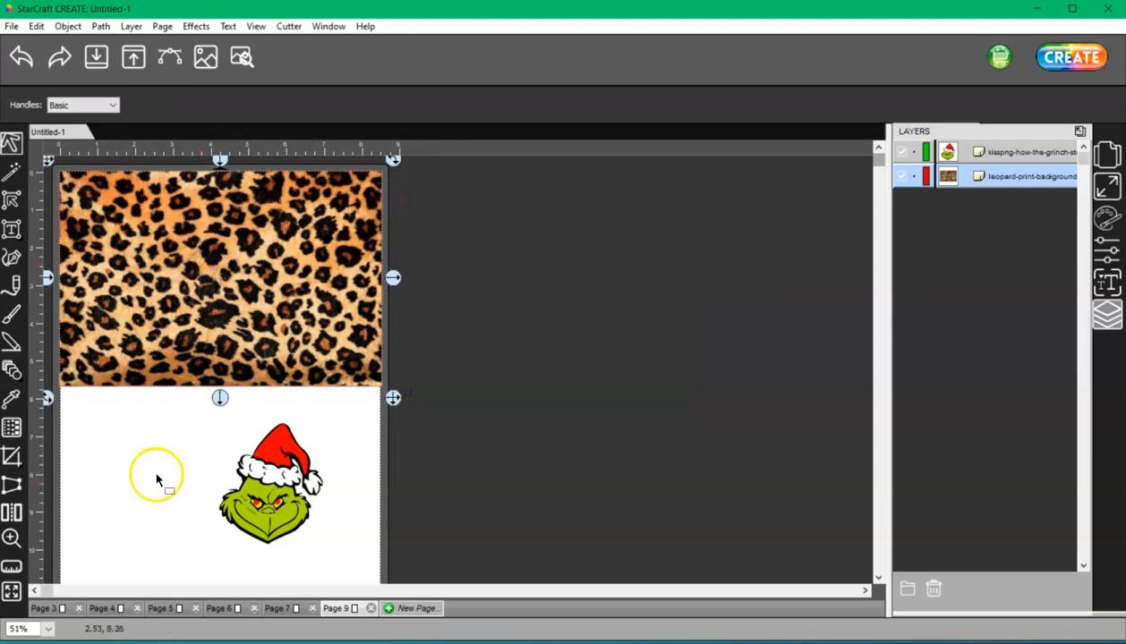
Add the text GIGI in the white area to the left of the Grinch.
{"action": "left_click", "coordinate": [11, 229]}
{"action": "left_click", "coordinate": [94, 447]}
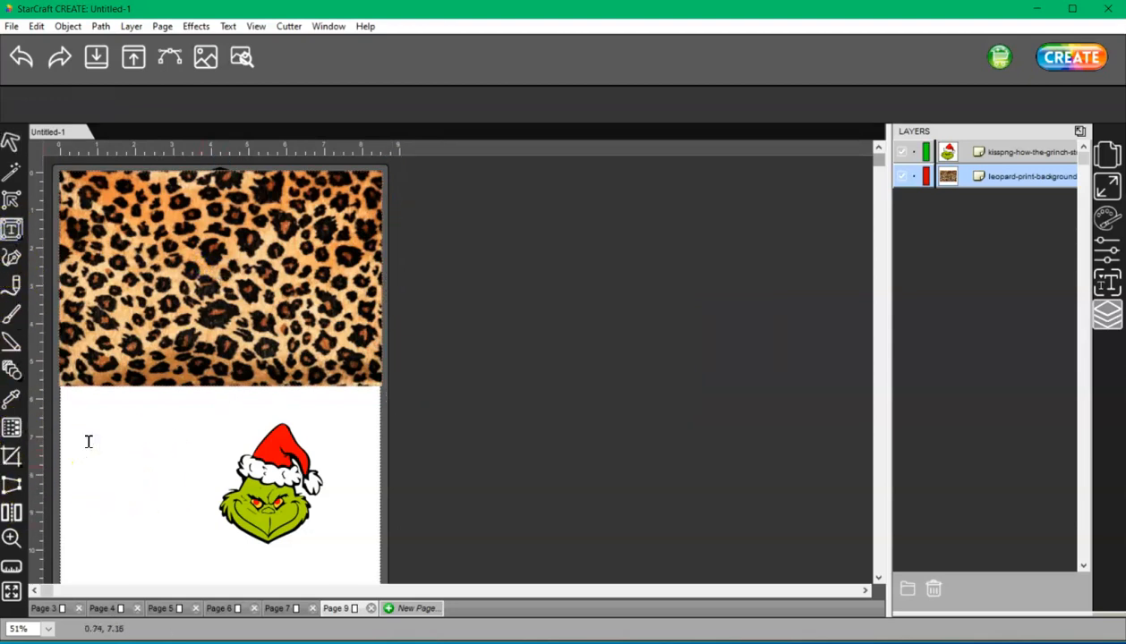
{"action": "type", "text": "GIGI"}
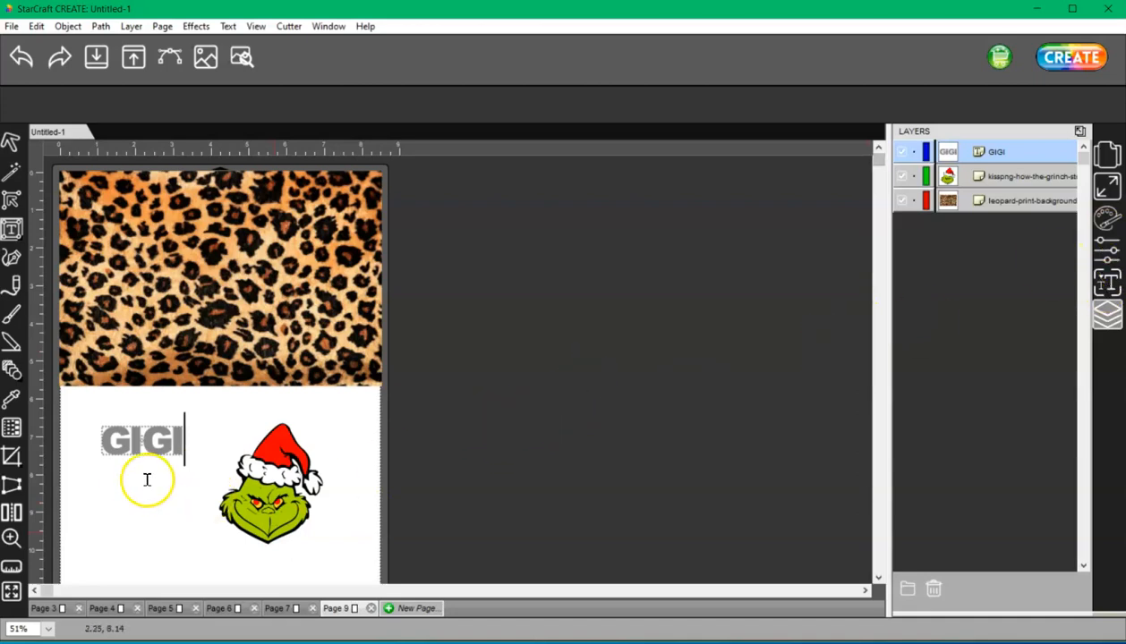
Try tightening the letter spacing of the GIGI text with tracking values of 80% and 85%.
{"action": "scroll", "coordinate": [130, 478], "scroll_direction": "up", "scroll_amount": 3}
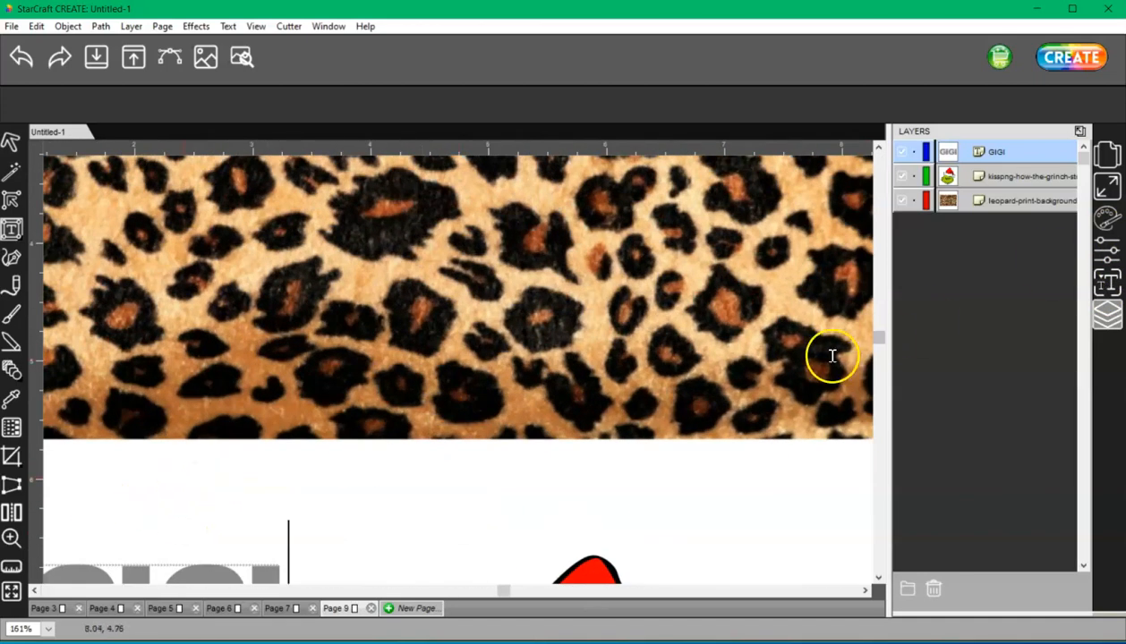
{"action": "left_click_drag", "start_coordinate": [880, 335], "coordinate": [881, 451]}
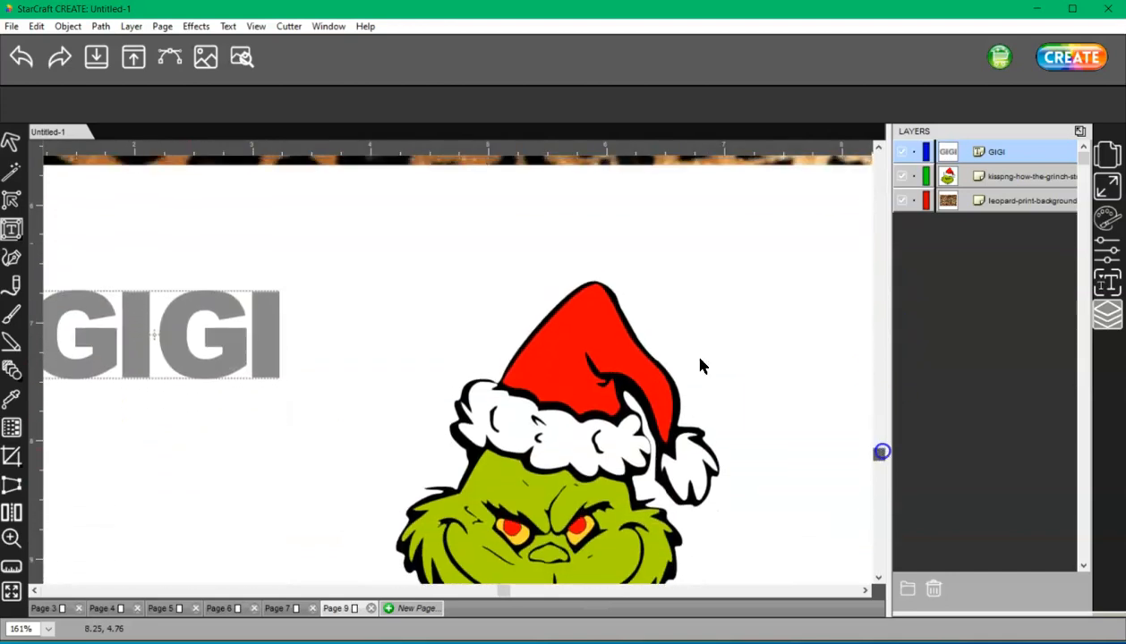
{"action": "left_click_drag", "start_coordinate": [503, 592], "coordinate": [392, 600]}
{"action": "left_click", "coordinate": [1106, 283]}
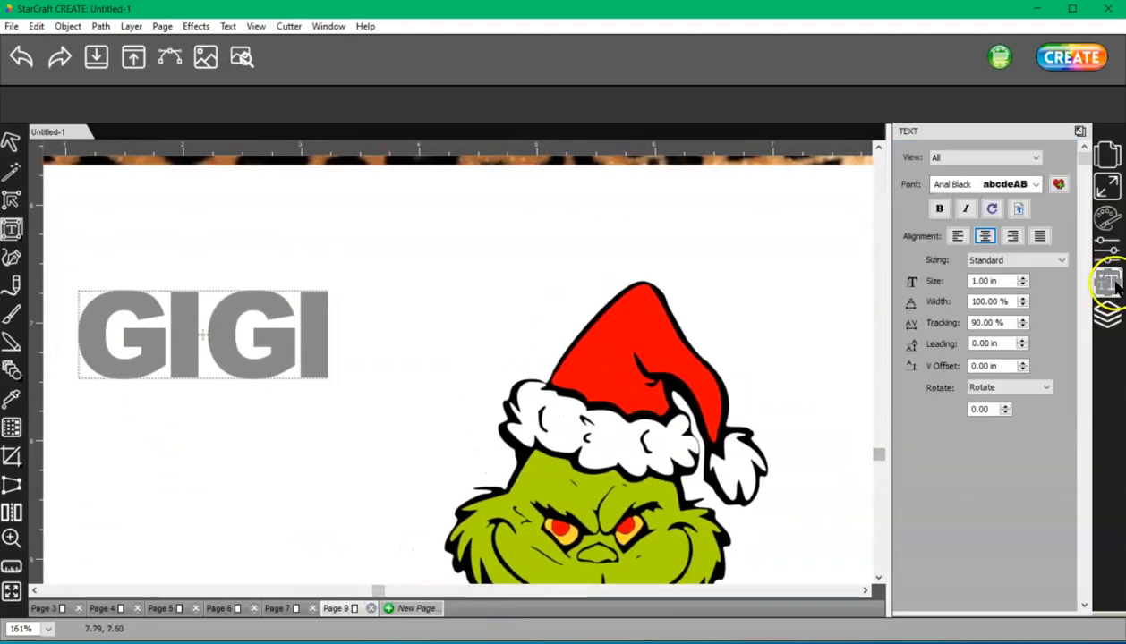
{"action": "left_click", "coordinate": [1022, 328]}
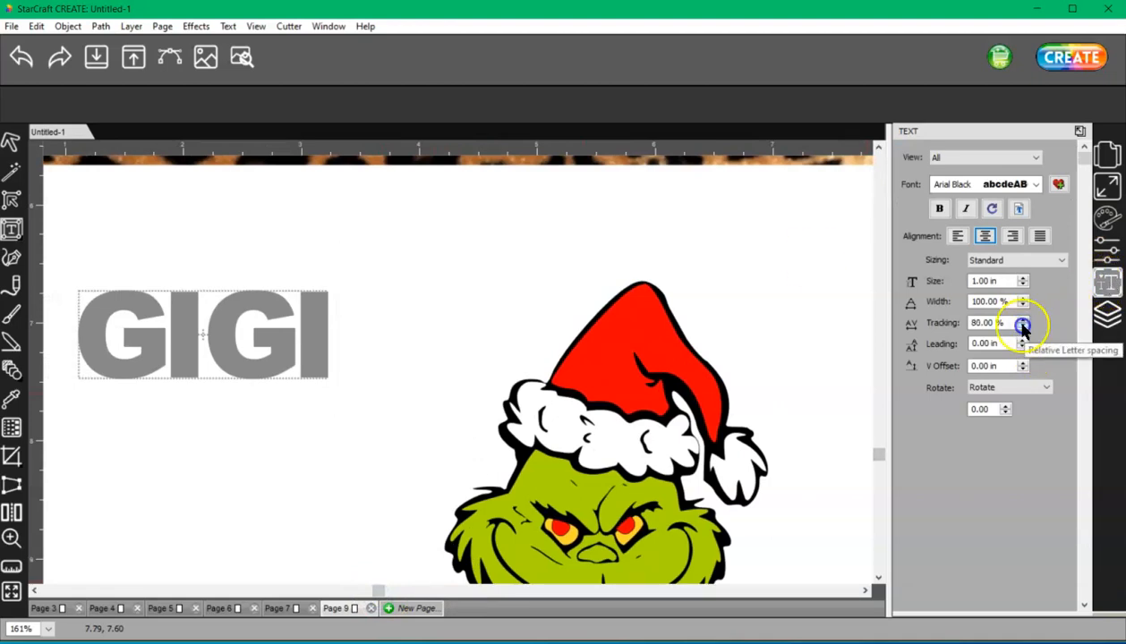
{"action": "left_click", "coordinate": [11, 141]}
{"action": "left_click", "coordinate": [244, 283]}
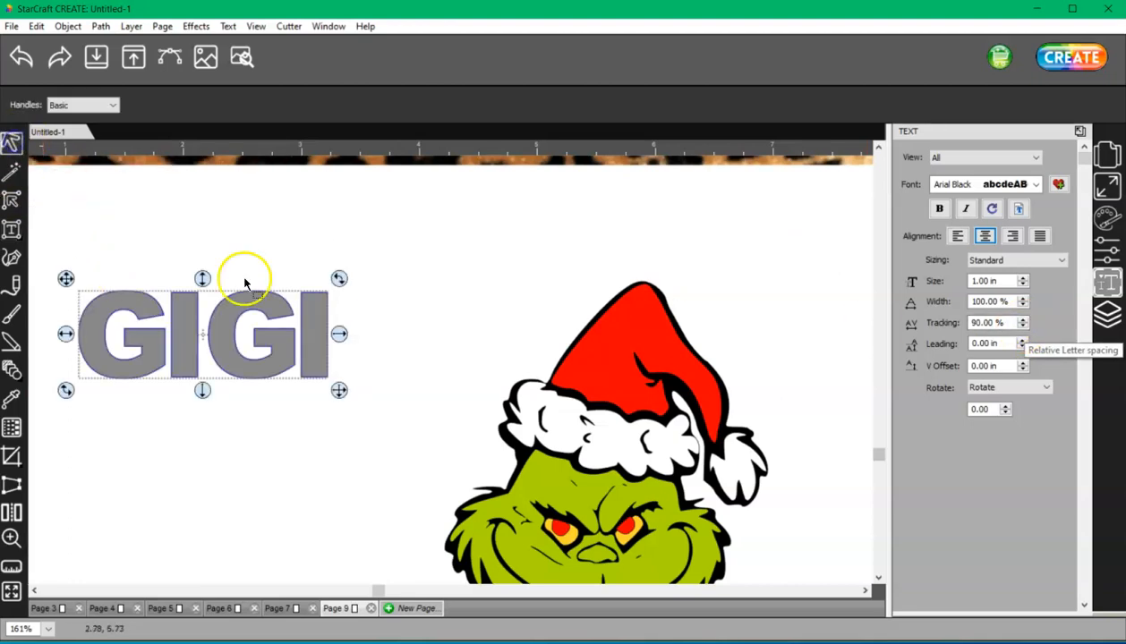
{"action": "left_click", "coordinate": [1023, 327]}
{"action": "left_click", "coordinate": [1023, 328]}
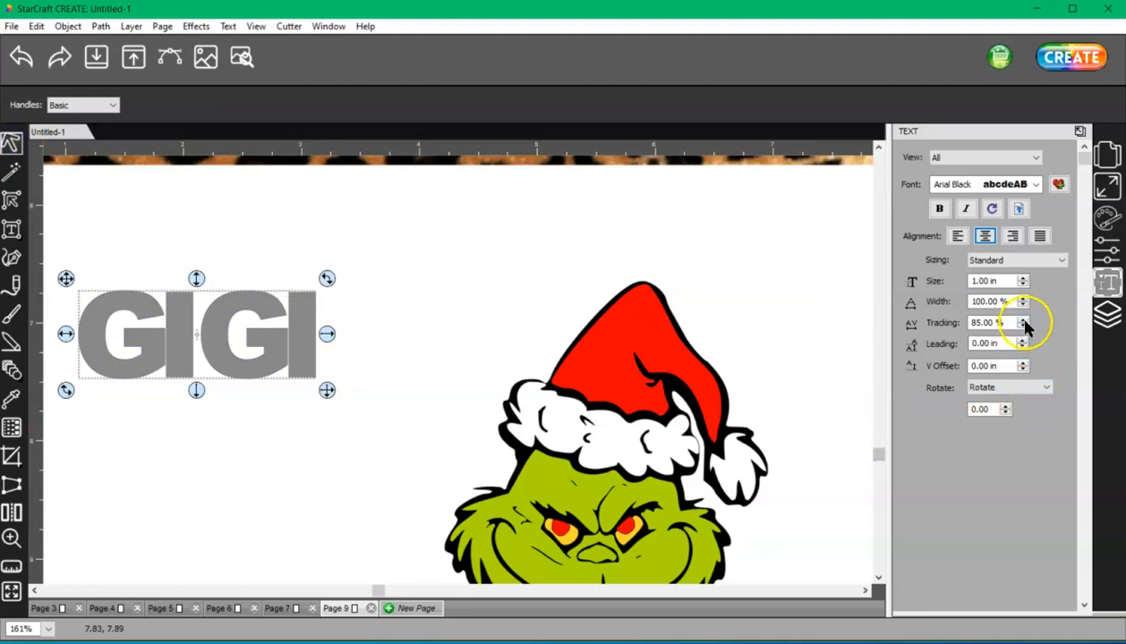
Ungroup the GIGI text into separate letters and shift the last two letters slightly closer to the first two.
{"action": "right_click", "coordinate": [189, 342]}
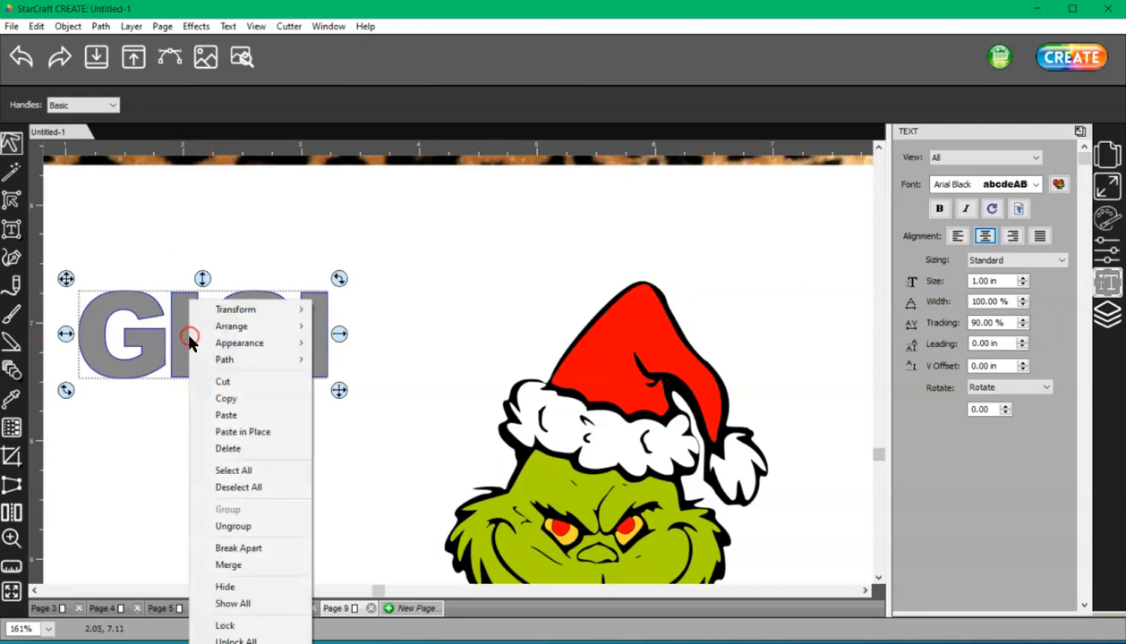
{"action": "left_click", "coordinate": [275, 526]}
{"action": "left_click_drag", "start_coordinate": [377, 444], "coordinate": [199, 244]}
{"action": "left_click_drag", "start_coordinate": [225, 338], "coordinate": [219, 338]}
{"action": "left_click", "coordinate": [223, 481]}
{"action": "left_click", "coordinate": [215, 336]}
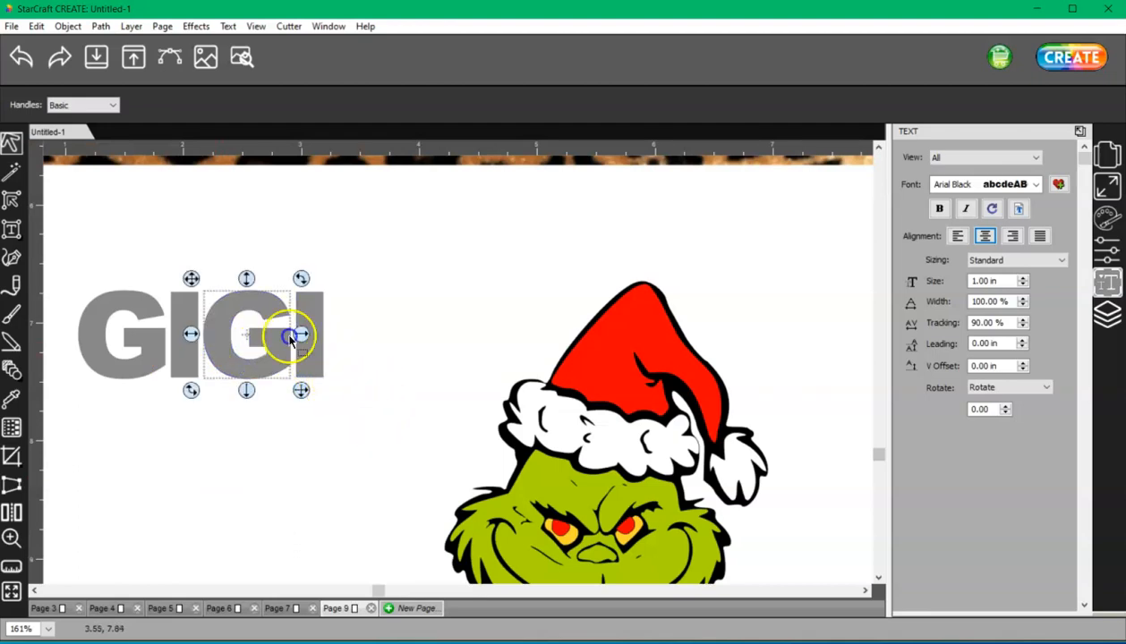
{"action": "left_click_drag", "start_coordinate": [367, 420], "coordinate": [187, 265]}
{"action": "left_click", "coordinate": [219, 338]}
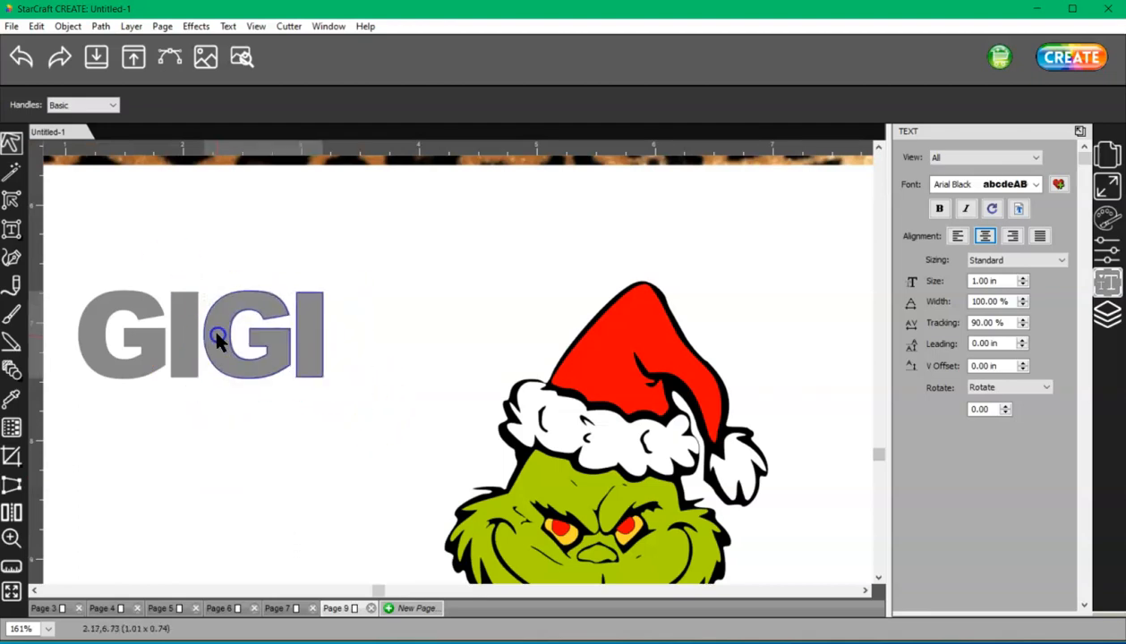
{"action": "left_click", "coordinate": [358, 417]}
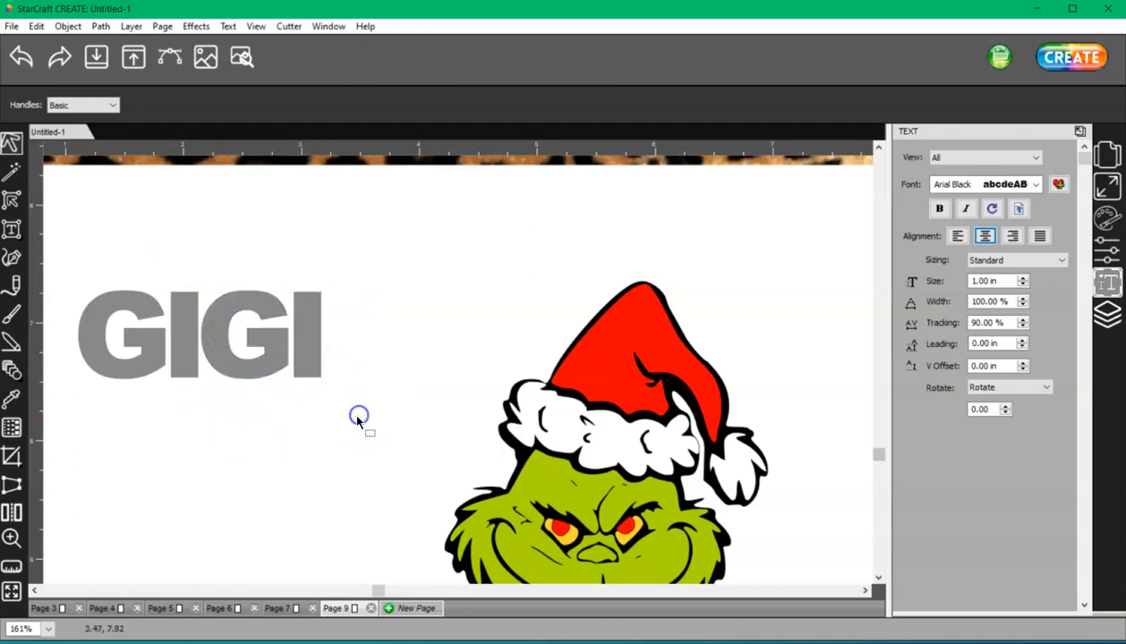
Group all four GIGI letters into one object.
{"action": "left_click_drag", "start_coordinate": [362, 427], "coordinate": [32, 227]}
{"action": "right_click", "coordinate": [174, 351]}
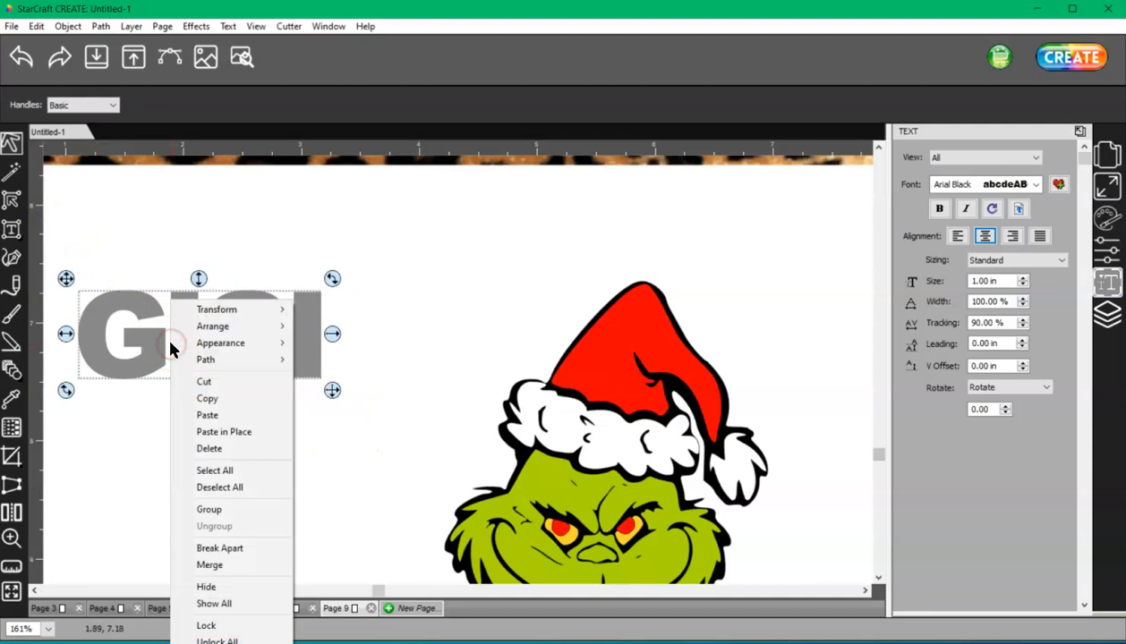
{"action": "left_click", "coordinate": [219, 510]}
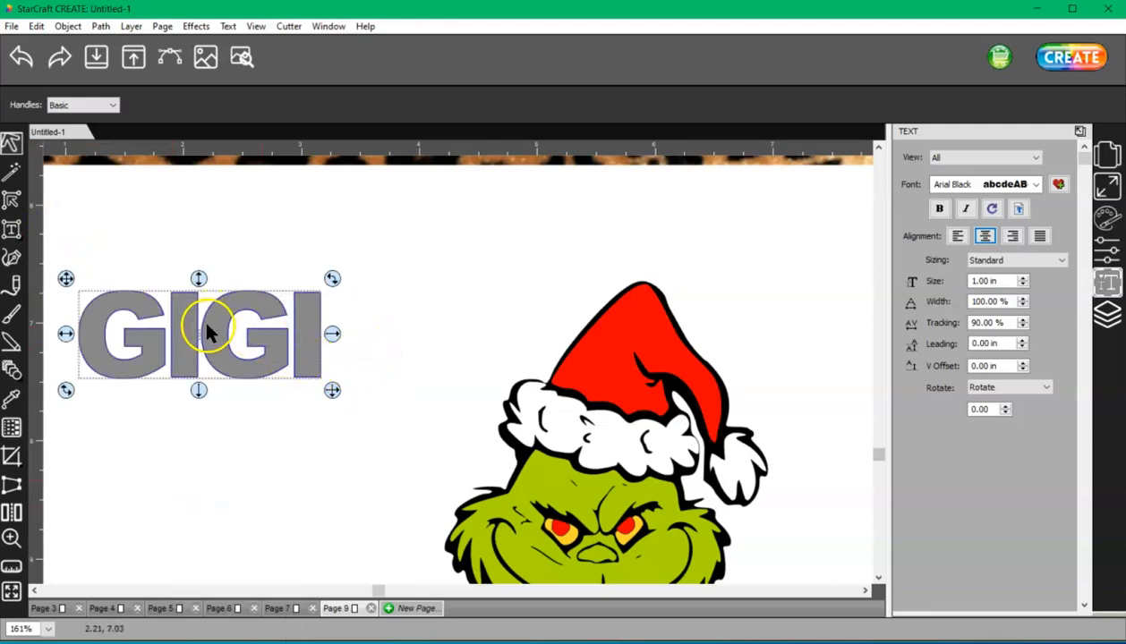
Move the GIGI lettering onto the leopard print and enlarge it to span nearly the full page width.
{"action": "scroll", "coordinate": [207, 333], "scroll_direction": "down", "scroll_amount": 3}
{"action": "scroll", "coordinate": [207, 354], "scroll_direction": "down", "scroll_amount": 3}
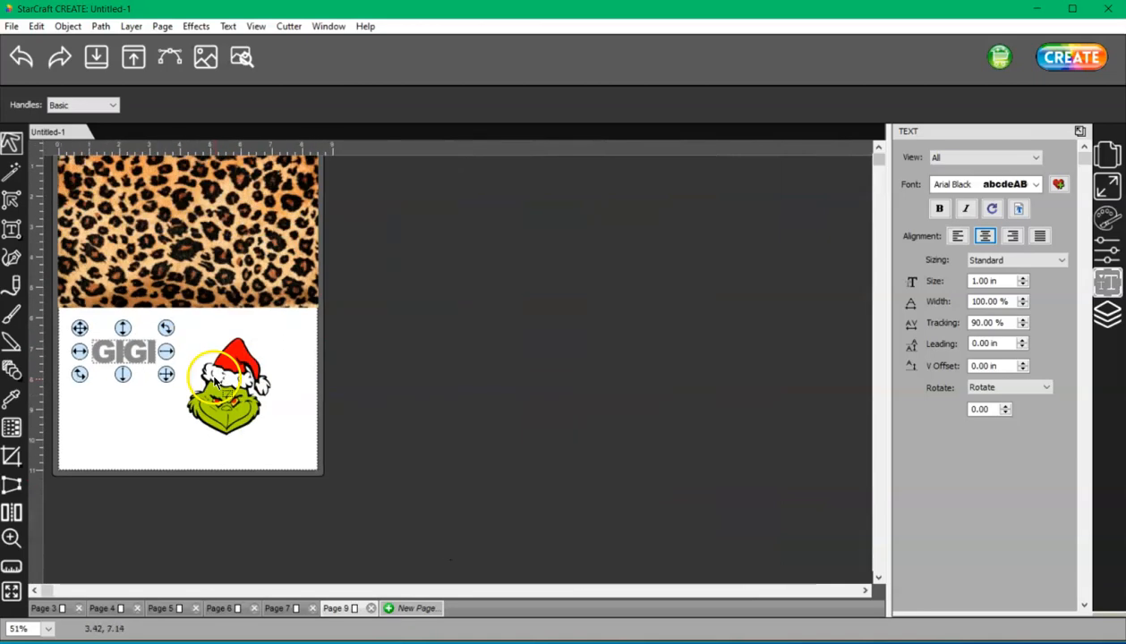
{"action": "scroll", "coordinate": [125, 210], "scroll_direction": "up", "scroll_amount": 3}
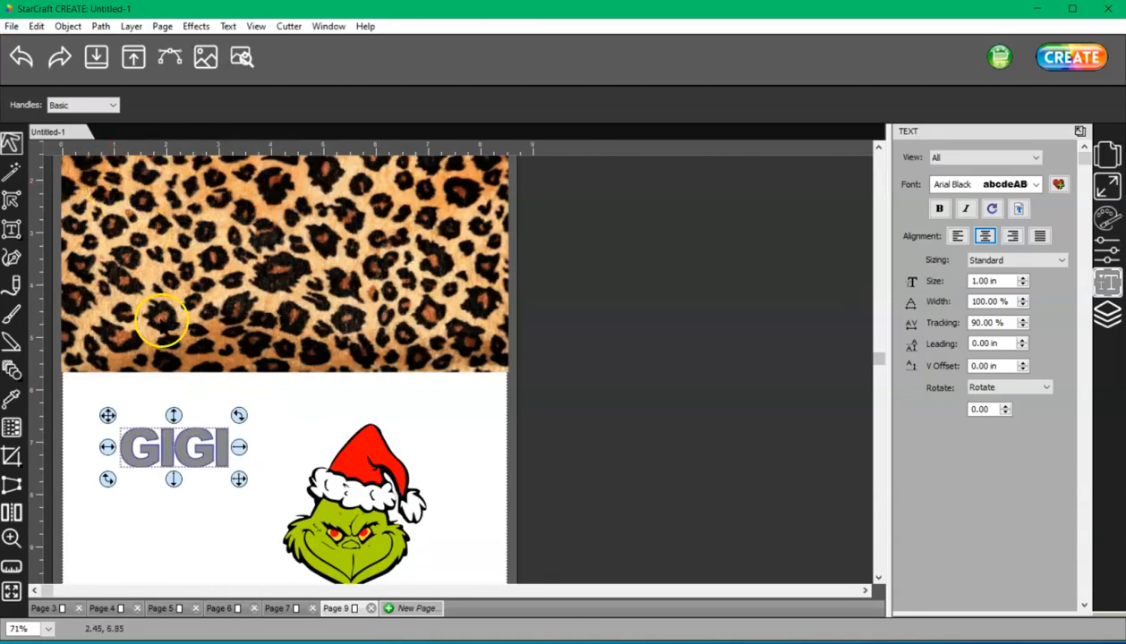
{"action": "left_click", "coordinate": [220, 443]}
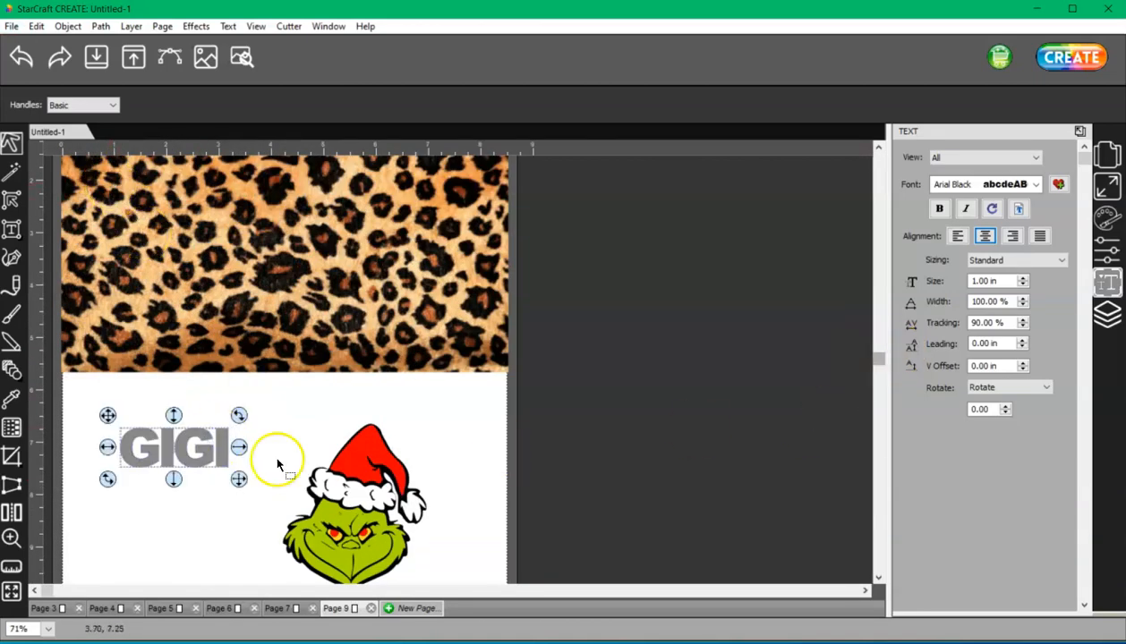
{"action": "left_click_drag", "start_coordinate": [226, 443], "coordinate": [197, 260]}
{"action": "left_click_drag", "start_coordinate": [877, 364], "coordinate": [889, 134]}
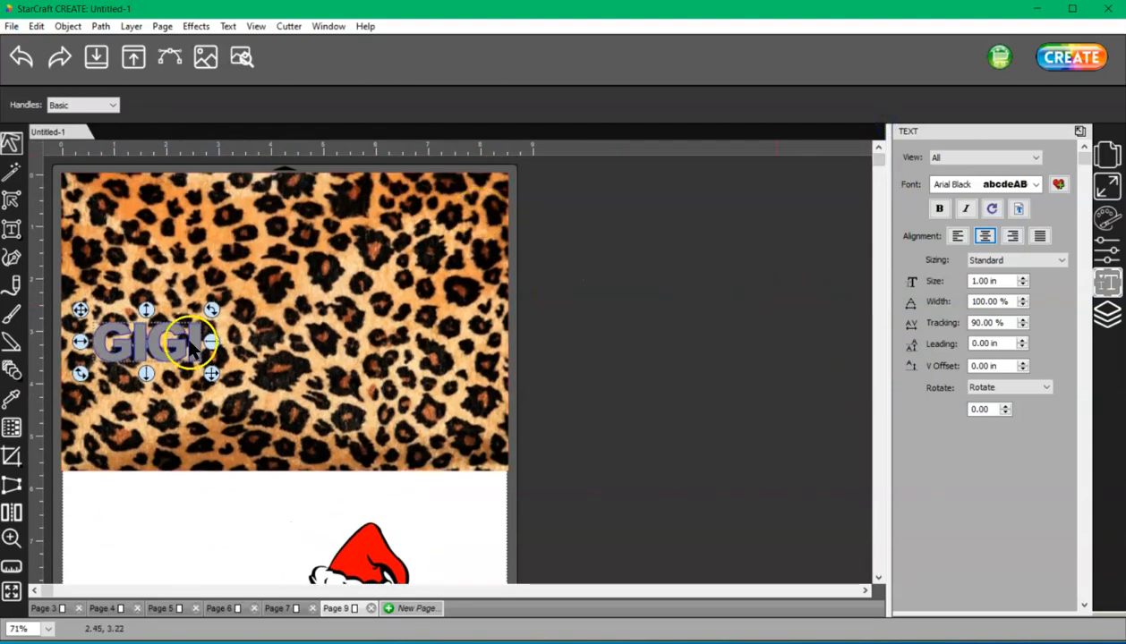
{"action": "left_click_drag", "start_coordinate": [193, 341], "coordinate": [506, 461]}
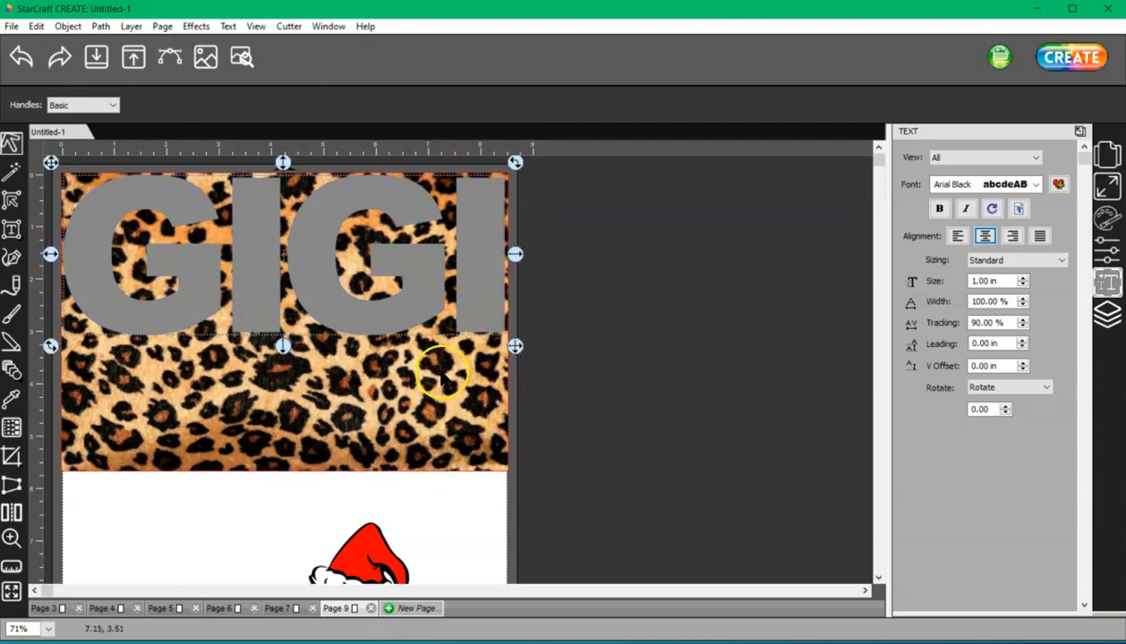
{"action": "left_click", "coordinate": [404, 431]}
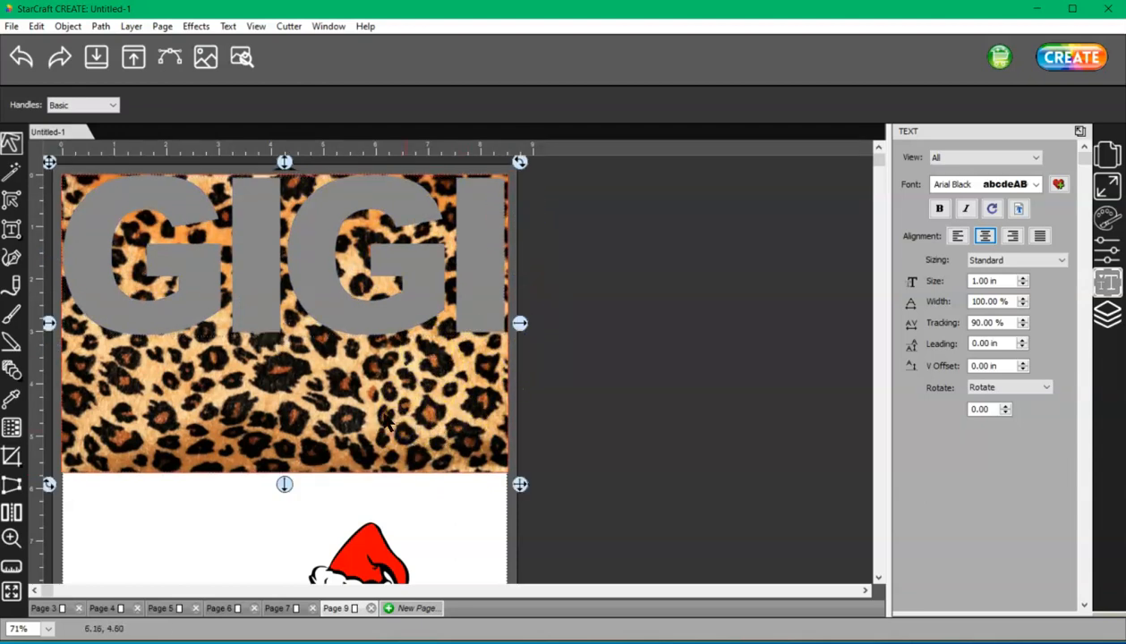
Run Trace Image on the leopard print in Crop mode, keeping roughly its upper-left half by height and three-quarters by width.
{"action": "left_click_drag", "start_coordinate": [385, 415], "coordinate": [388, 419]}
{"action": "left_click", "coordinate": [170, 57]}
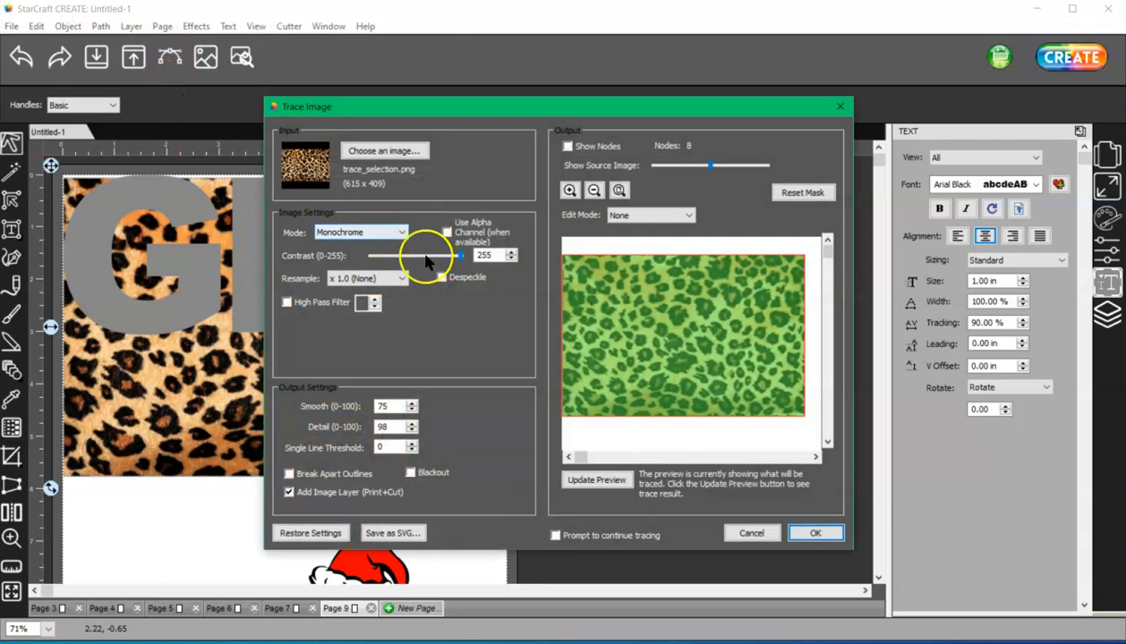
{"action": "left_click", "coordinate": [646, 216]}
{"action": "left_click", "coordinate": [648, 237]}
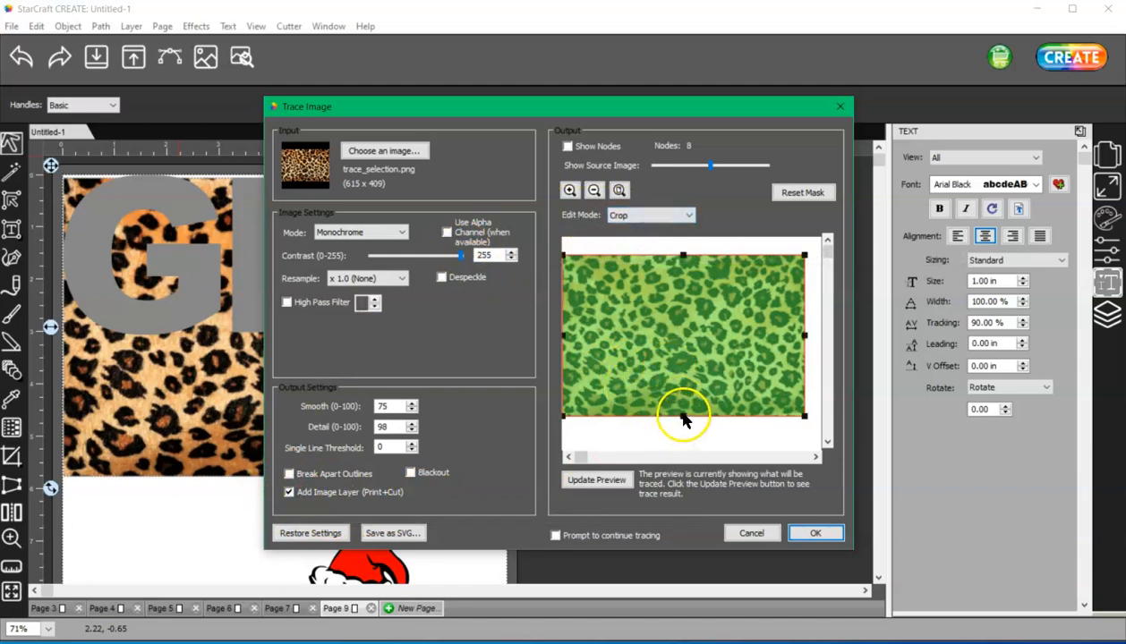
{"action": "left_click_drag", "start_coordinate": [683, 416], "coordinate": [676, 341]}
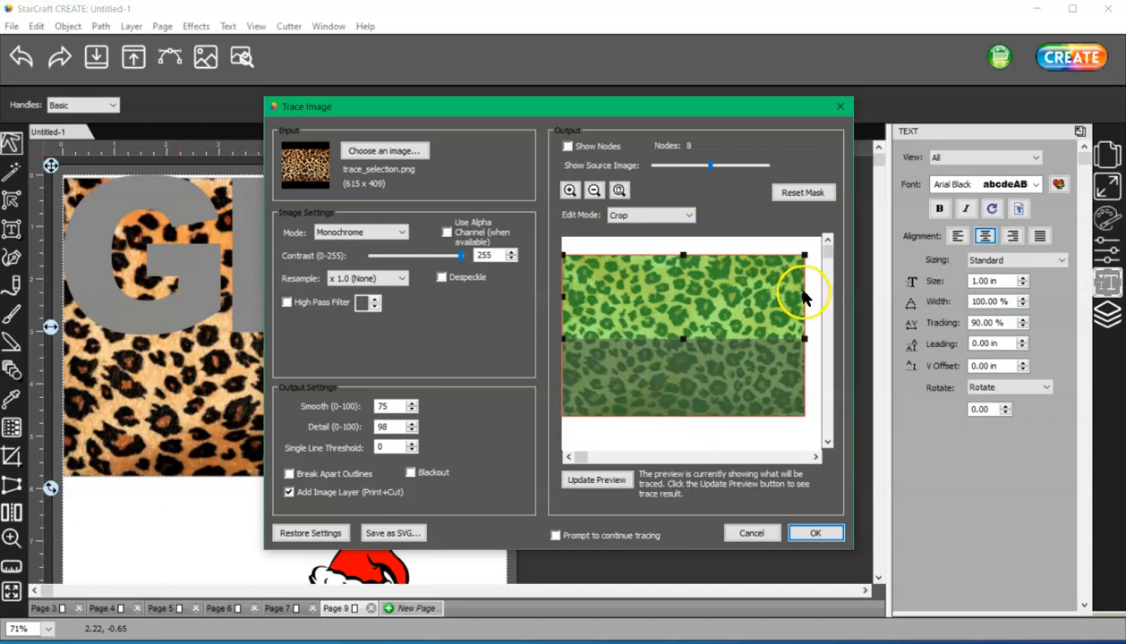
{"action": "left_click_drag", "start_coordinate": [804, 297], "coordinate": [739, 298]}
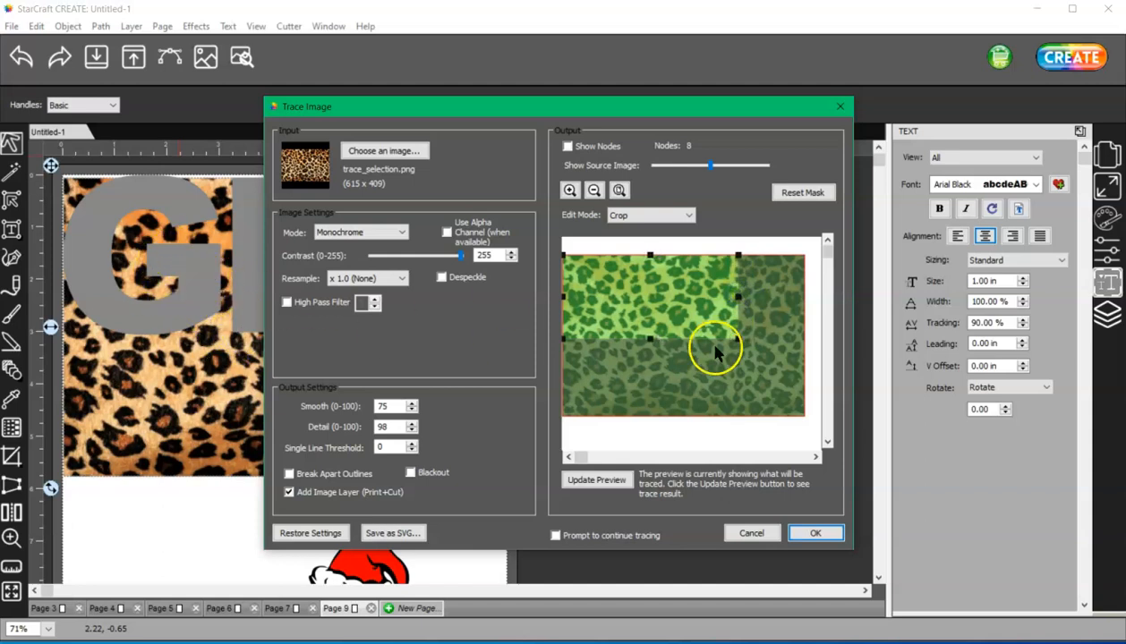
{"action": "left_click", "coordinate": [818, 533]}
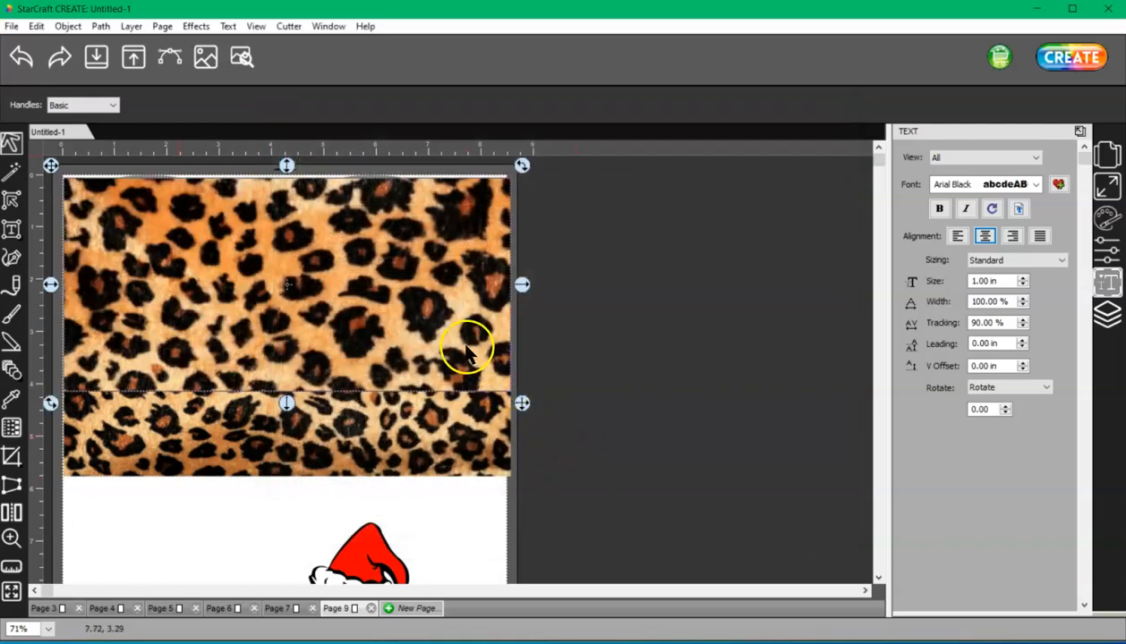
Move the cropped leopard piece aside, then pull the original full leopard image off the lettering and delete it.
{"action": "mouse_move", "coordinate": [458, 333]}
{"action": "left_mouse_down"}
{"action": "mouse_move", "coordinate": [359, 259]}
{"action": "mouse_move", "coordinate": [505, 390]}
{"action": "mouse_move", "coordinate": [680, 399]}
{"action": "mouse_move", "coordinate": [757, 330]}
{"action": "mouse_move", "coordinate": [702, 329]}
{"action": "left_mouse_up"}
{"action": "left_click_drag", "start_coordinate": [414, 427], "coordinate": [727, 592]}
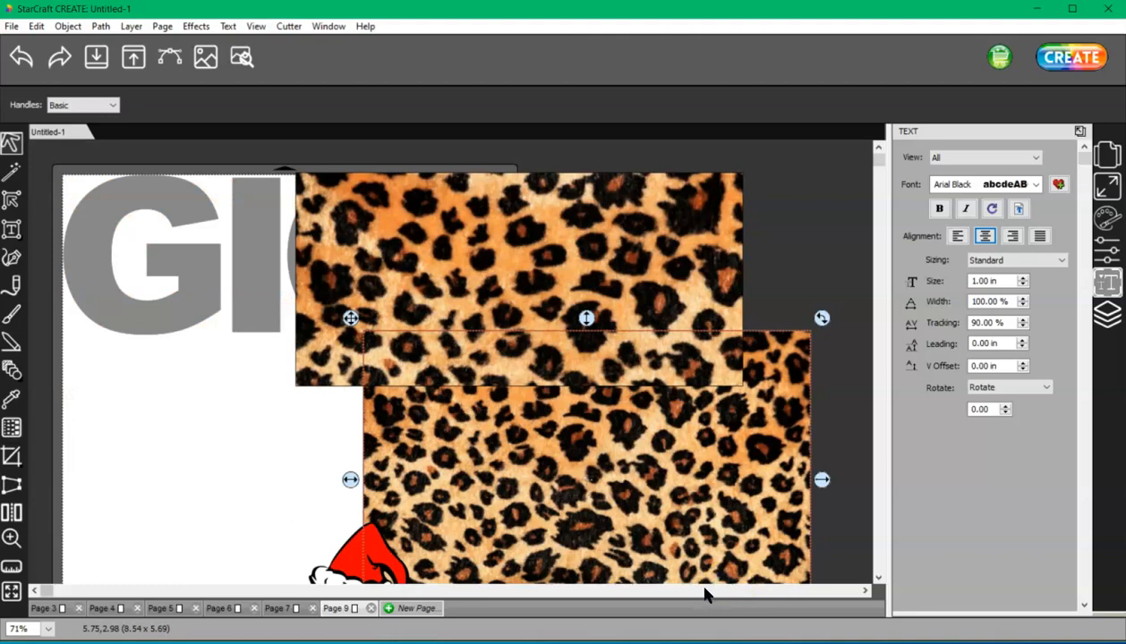
{"action": "key", "text": "Delete"}
Shift the GIGI lettering to the right beyond the page edge and place the cropped leopard print back on the page.
{"action": "left_click", "coordinate": [247, 267]}
{"action": "left_click_drag", "start_coordinate": [247, 275], "coordinate": [488, 279]}
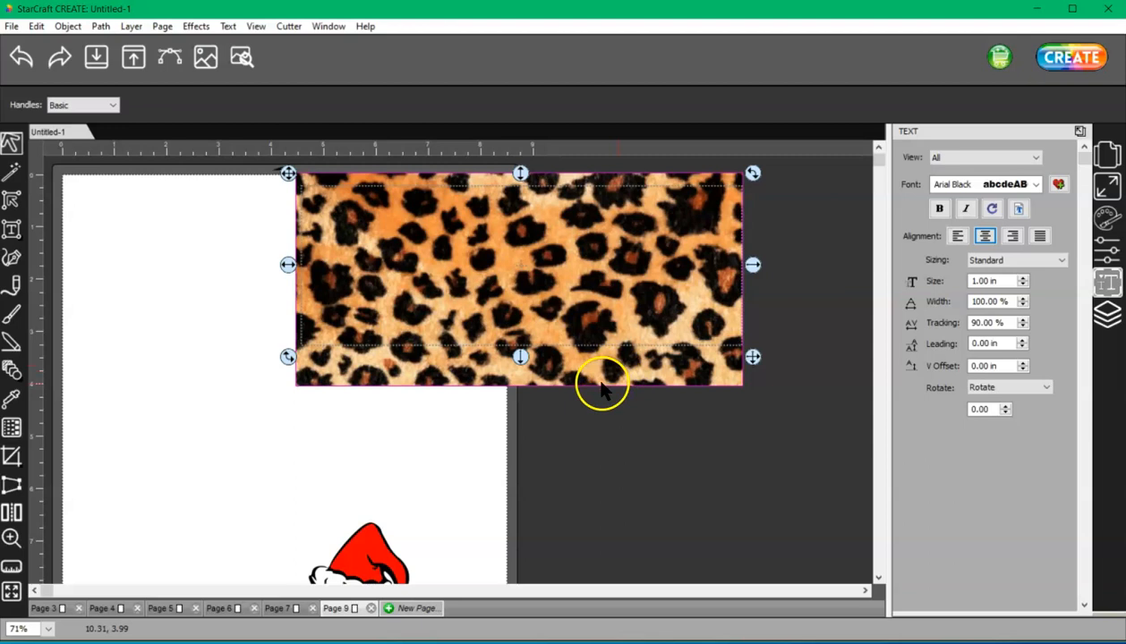
{"action": "left_click_drag", "start_coordinate": [432, 374], "coordinate": [228, 447]}
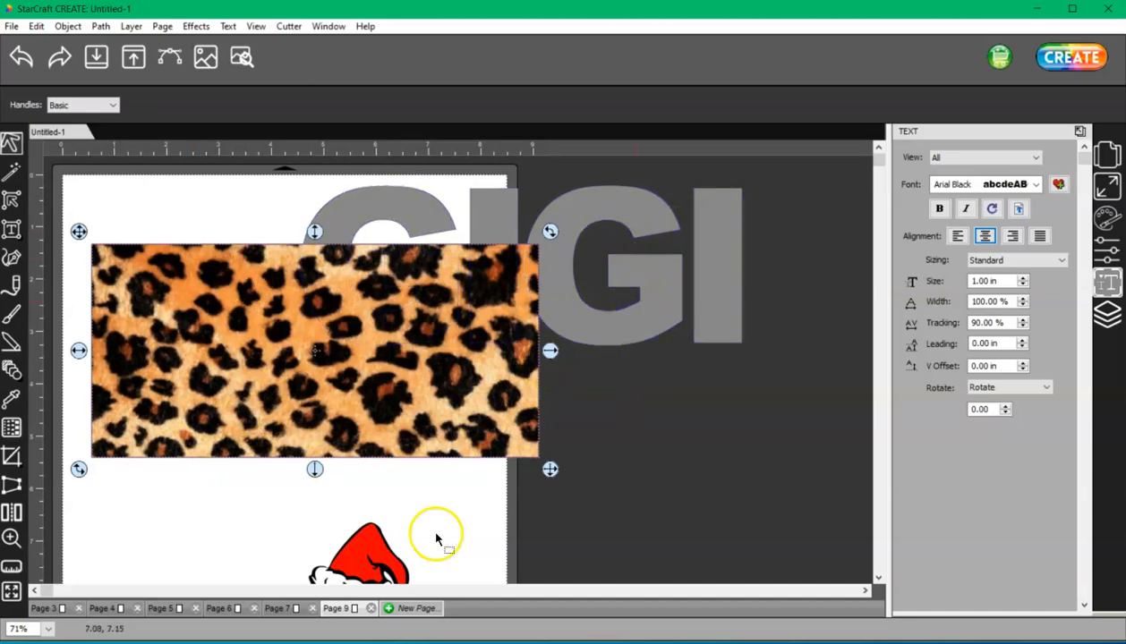
Move the Grinch image to the middle of the leopard print and bring its layer to the top of the stack.
{"action": "left_click_drag", "start_coordinate": [366, 560], "coordinate": [289, 282]}
{"action": "left_click_drag", "start_coordinate": [360, 424], "coordinate": [390, 443]}
{"action": "left_click", "coordinate": [1107, 313]}
{"action": "left_click", "coordinate": [1030, 238]}
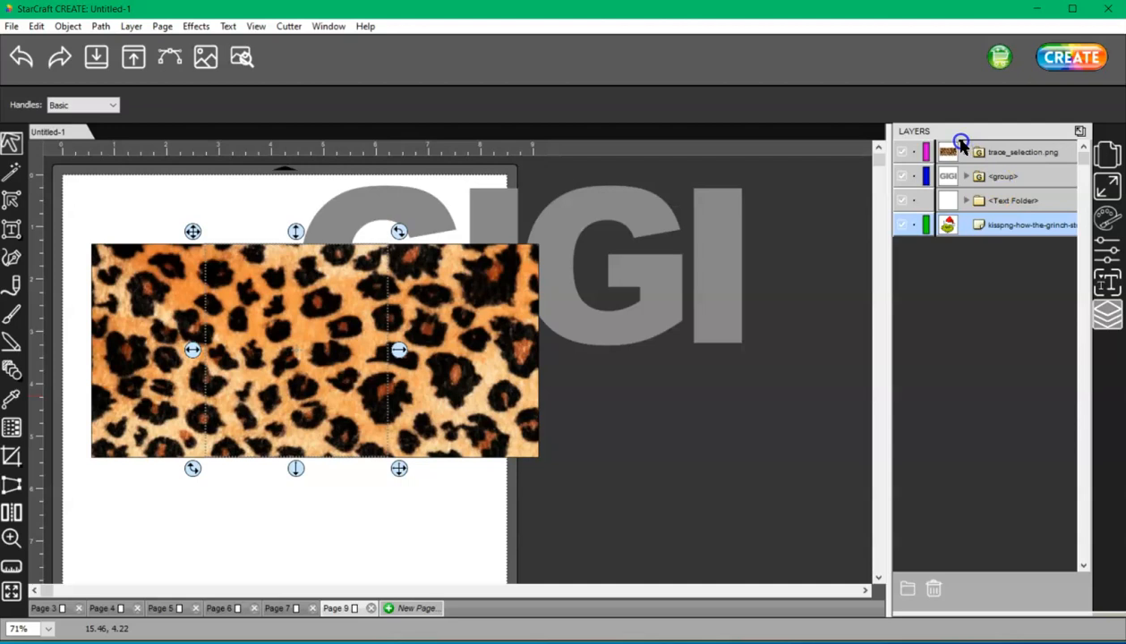
{"action": "mouse_move", "coordinate": [961, 141]}
{"action": "left_mouse_down"}
{"action": "mouse_move", "coordinate": [963, 237]}
{"action": "mouse_move", "coordinate": [928, 145]}
{"action": "mouse_move", "coordinate": [899, 164]}
{"action": "mouse_move", "coordinate": [984, 172]}
{"action": "mouse_move", "coordinate": [977, 207]}
{"action": "mouse_move", "coordinate": [962, 135]}
{"action": "left_mouse_up"}
{"action": "left_click_drag", "start_coordinate": [884, 135], "coordinate": [885, 141]}
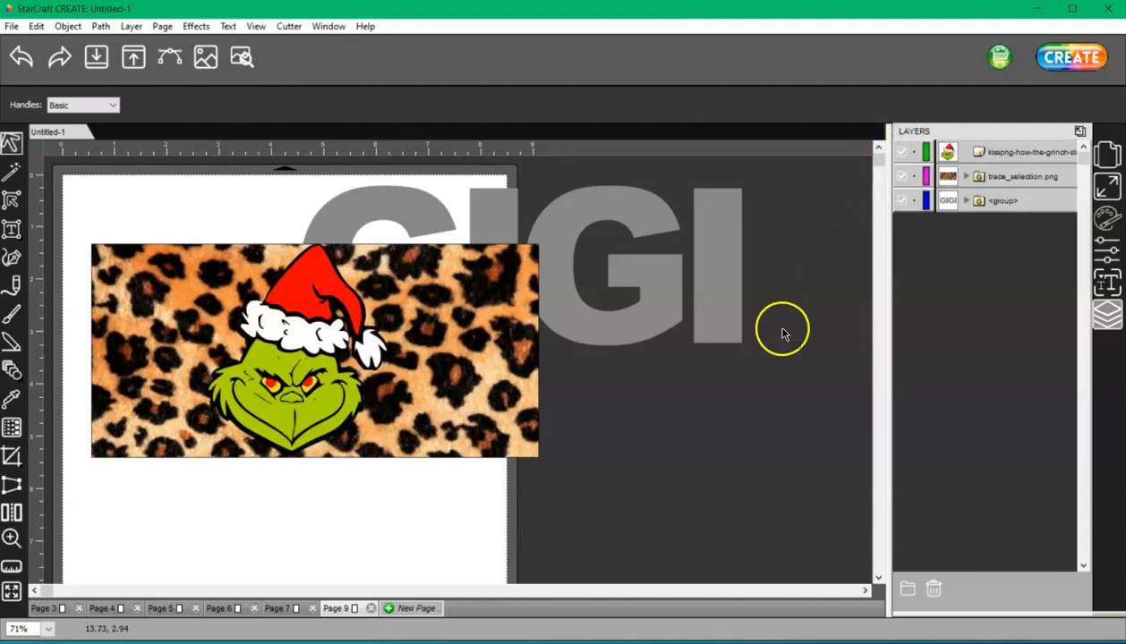
Nudge the Grinch slightly right and down on the leopard print and group the two images.
{"action": "left_click", "coordinate": [310, 423]}
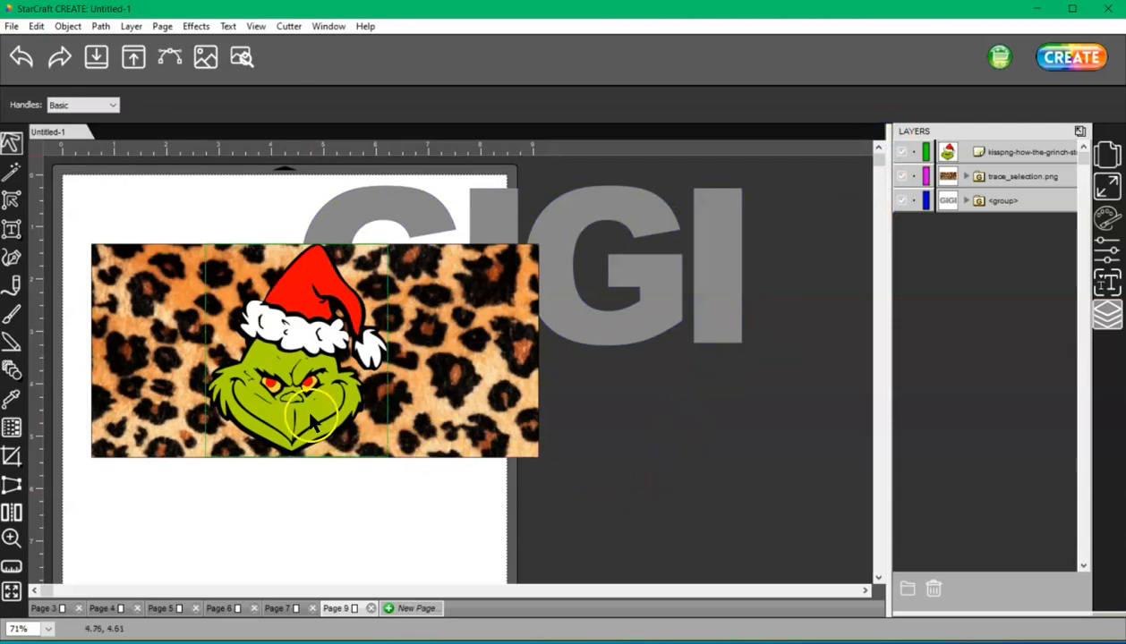
{"action": "left_click", "coordinate": [311, 416]}
{"action": "left_click_drag", "start_coordinate": [312, 416], "coordinate": [319, 428]}
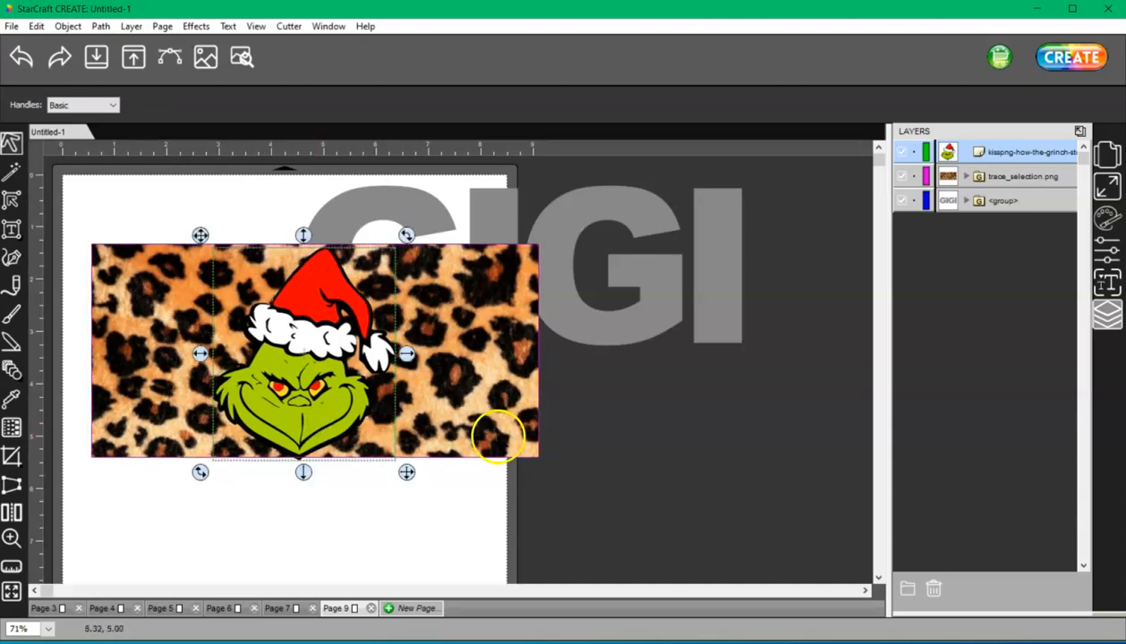
{"action": "left_click", "coordinate": [498, 435]}
{"action": "right_click", "coordinate": [450, 381]}
{"action": "left_click", "coordinate": [491, 239]}
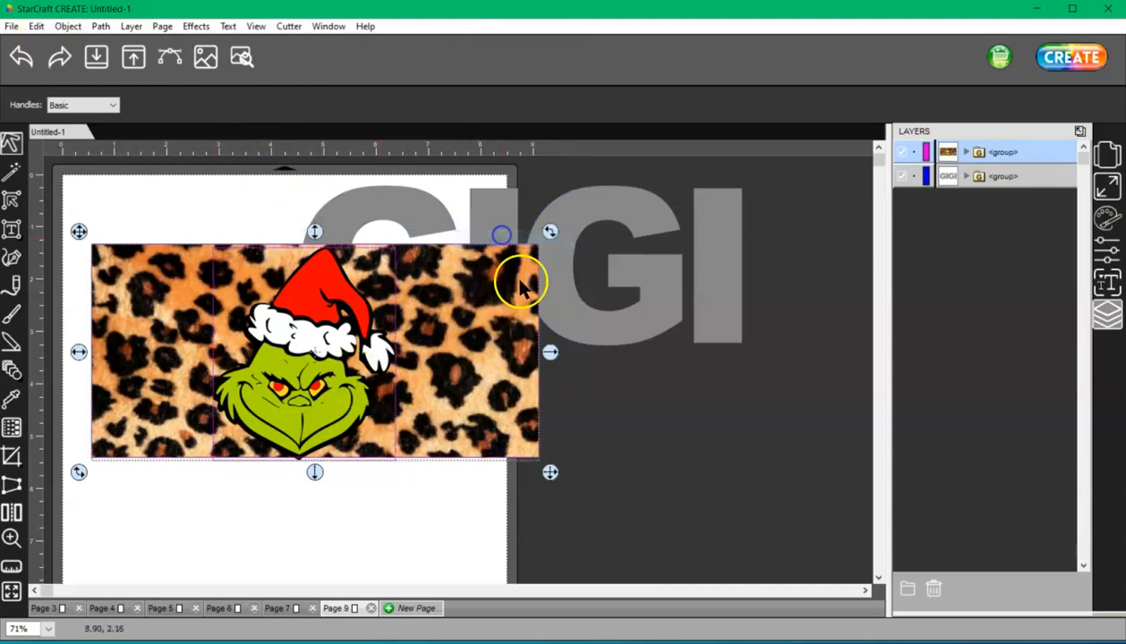
Bring the GIGI lettering's layer above the grouped images and position the letters over the lower part of the leopard print.
{"action": "left_click_drag", "start_coordinate": [582, 328], "coordinate": [1107, 215]}
{"action": "left_click_drag", "start_coordinate": [1008, 178], "coordinate": [941, 143]}
{"action": "left_click_drag", "start_coordinate": [854, 171], "coordinate": [375, 358]}
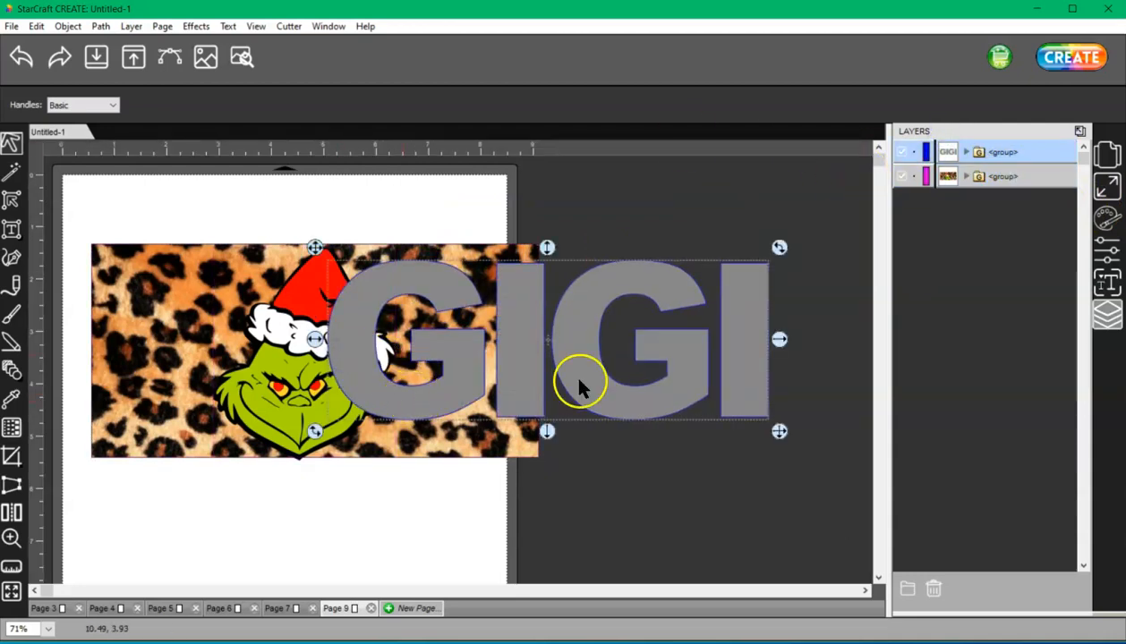
{"action": "left_click_drag", "start_coordinate": [756, 380], "coordinate": [524, 409]}
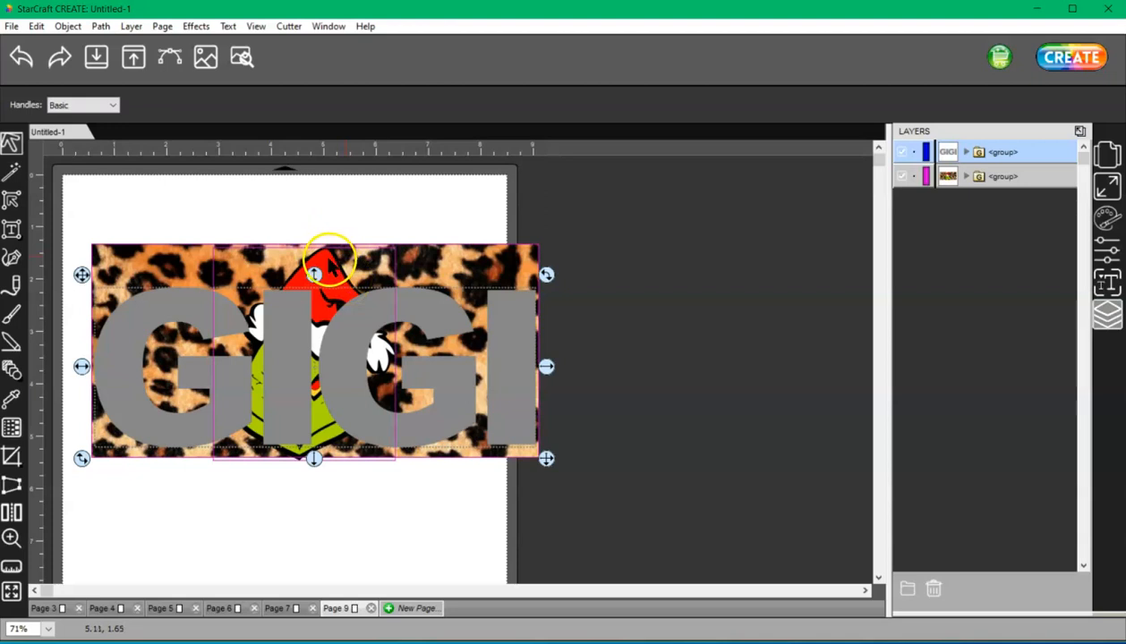
{"action": "left_click_drag", "start_coordinate": [452, 324], "coordinate": [450, 322]}
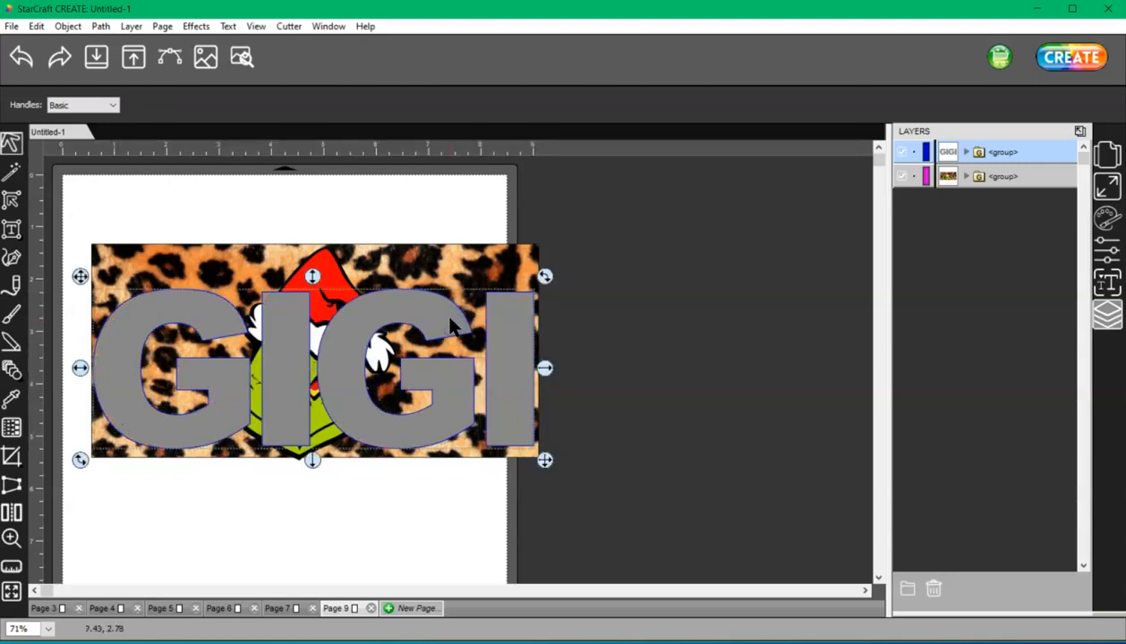
Ungroup the Grinch and leopard images and shift the Grinch slightly right to center it on the print.
{"action": "left_click", "coordinate": [1006, 176]}
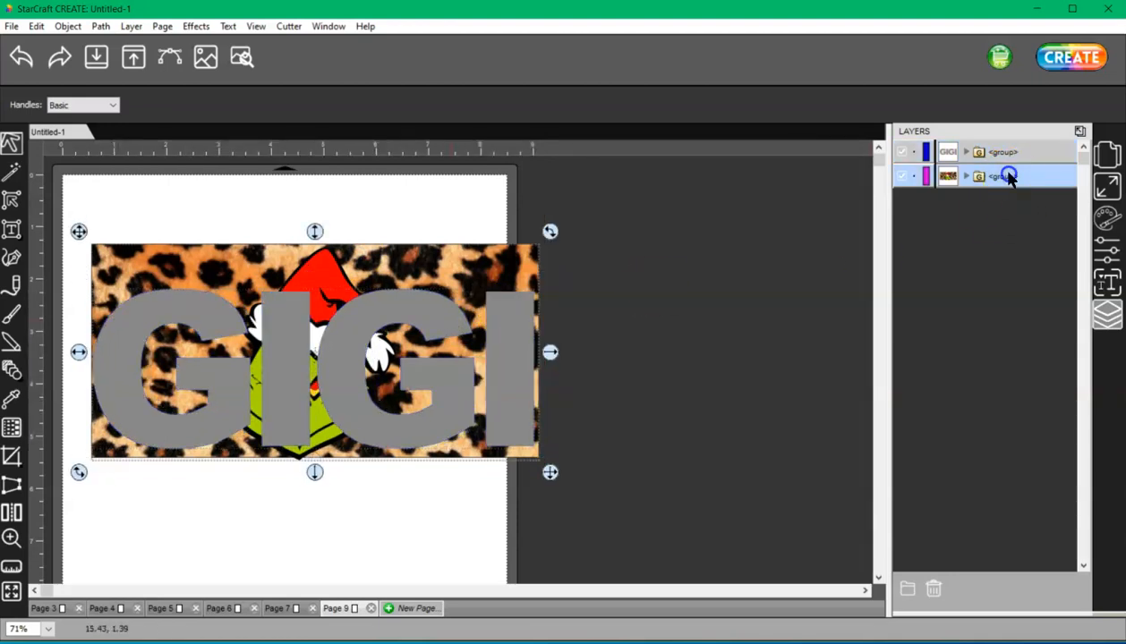
{"action": "right_click", "coordinate": [480, 249]}
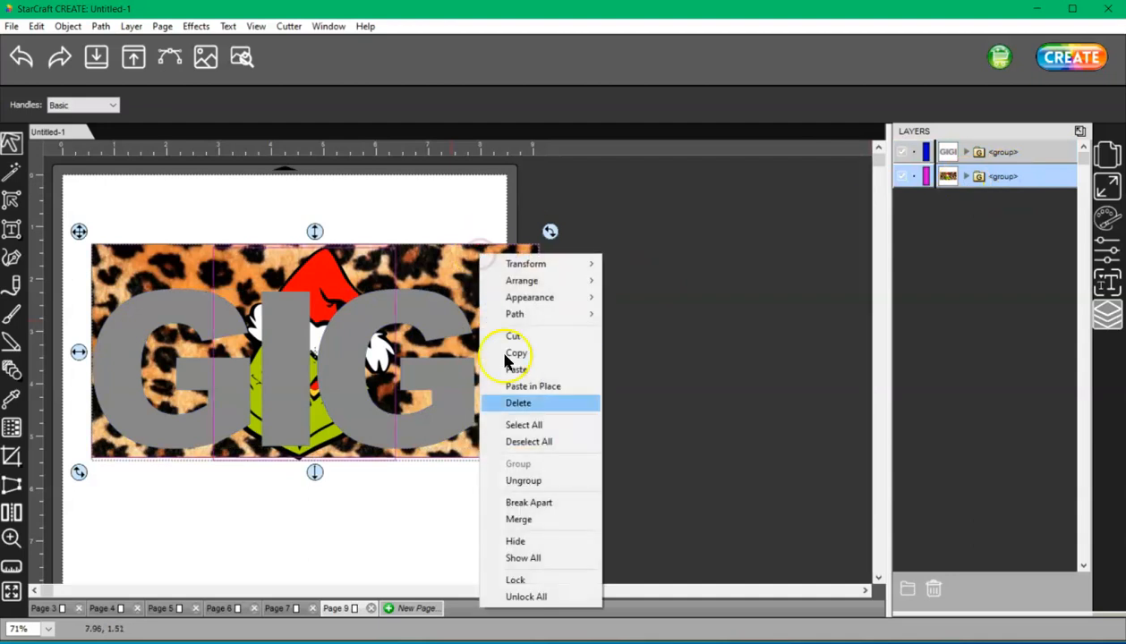
{"action": "left_click", "coordinate": [553, 483]}
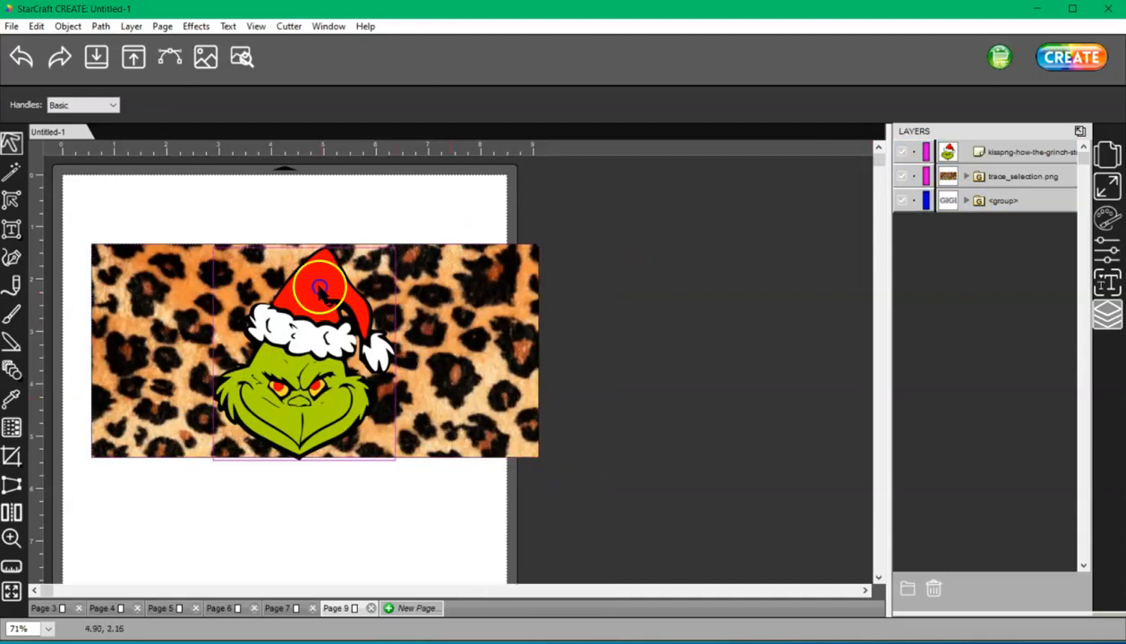
{"action": "left_click", "coordinate": [319, 289]}
{"action": "left_click_drag", "start_coordinate": [319, 288], "coordinate": [333, 292]}
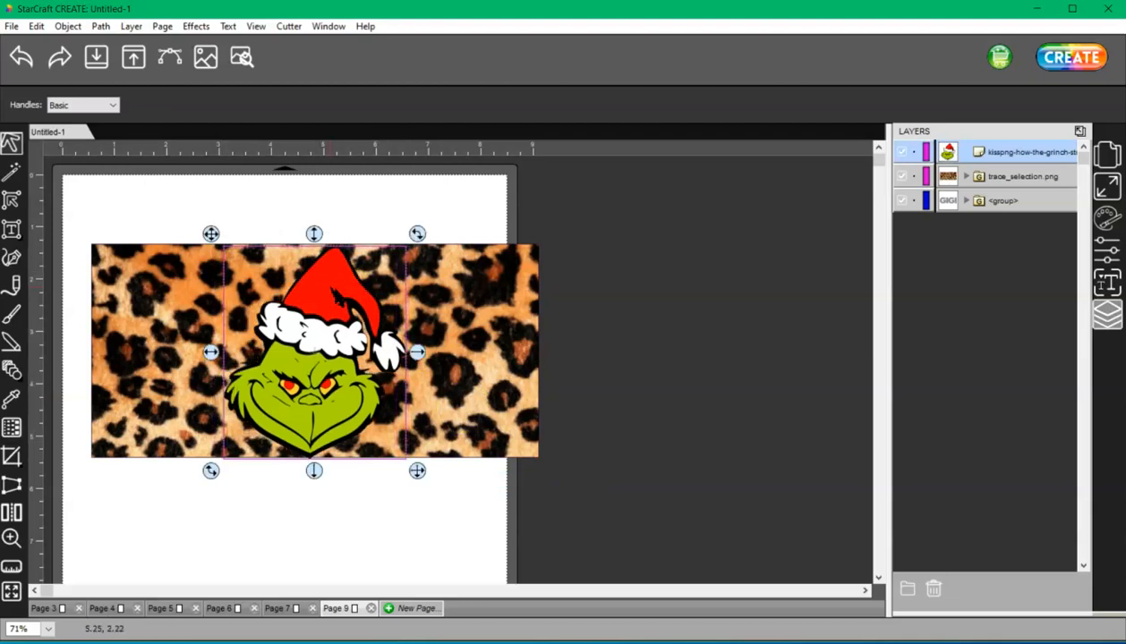
Regroup the Grinch with the leopard print, restore the GIGI lettering above them and nudge it slightly right.
{"action": "left_click", "coordinate": [1041, 178]}
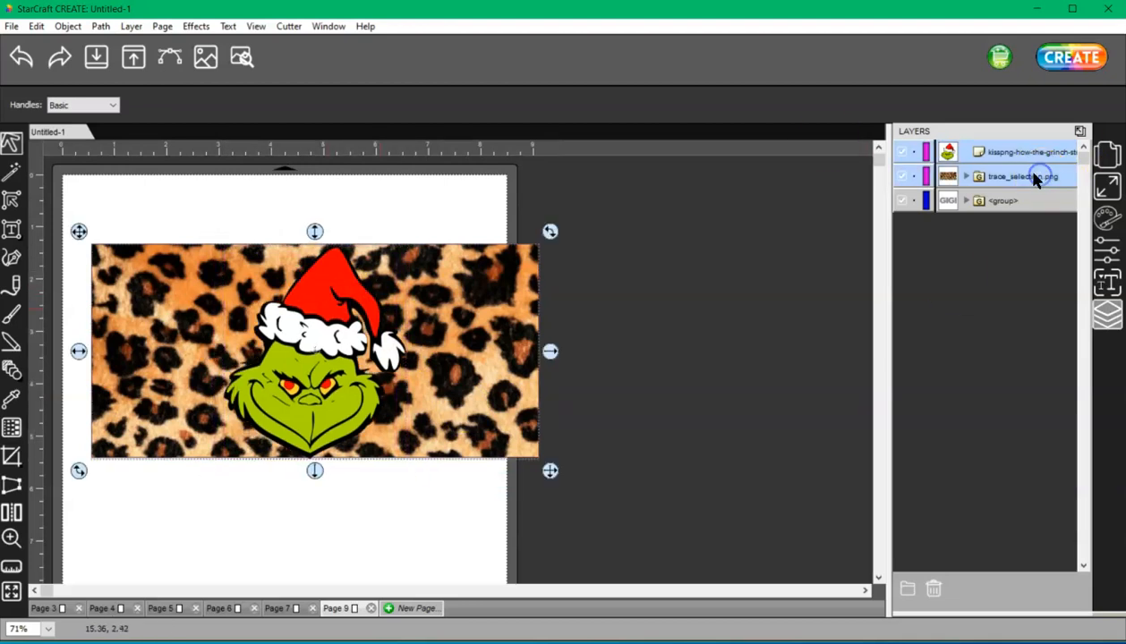
{"action": "right_click", "coordinate": [386, 338]}
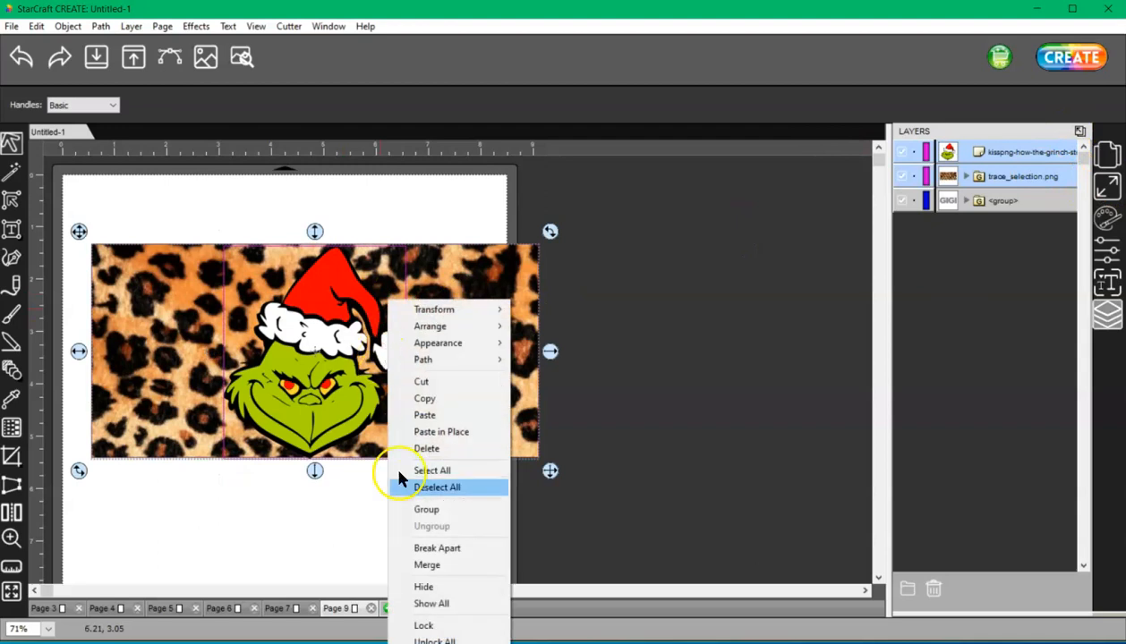
{"action": "left_click", "coordinate": [417, 509]}
{"action": "left_click_drag", "start_coordinate": [984, 177], "coordinate": [955, 139]}
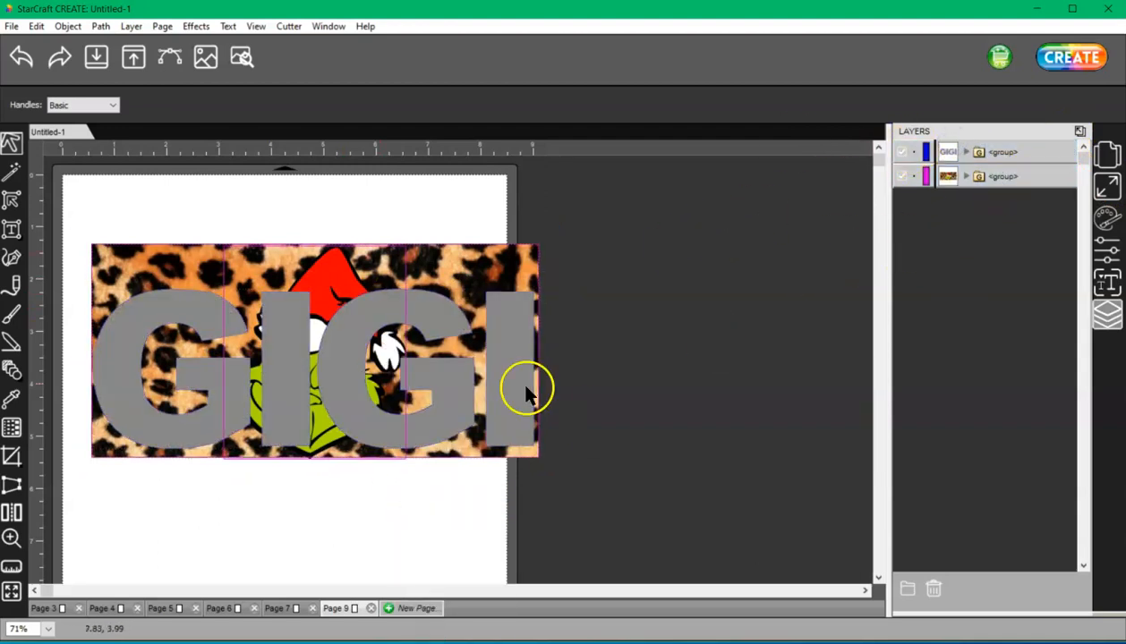
{"action": "left_click", "coordinate": [367, 415]}
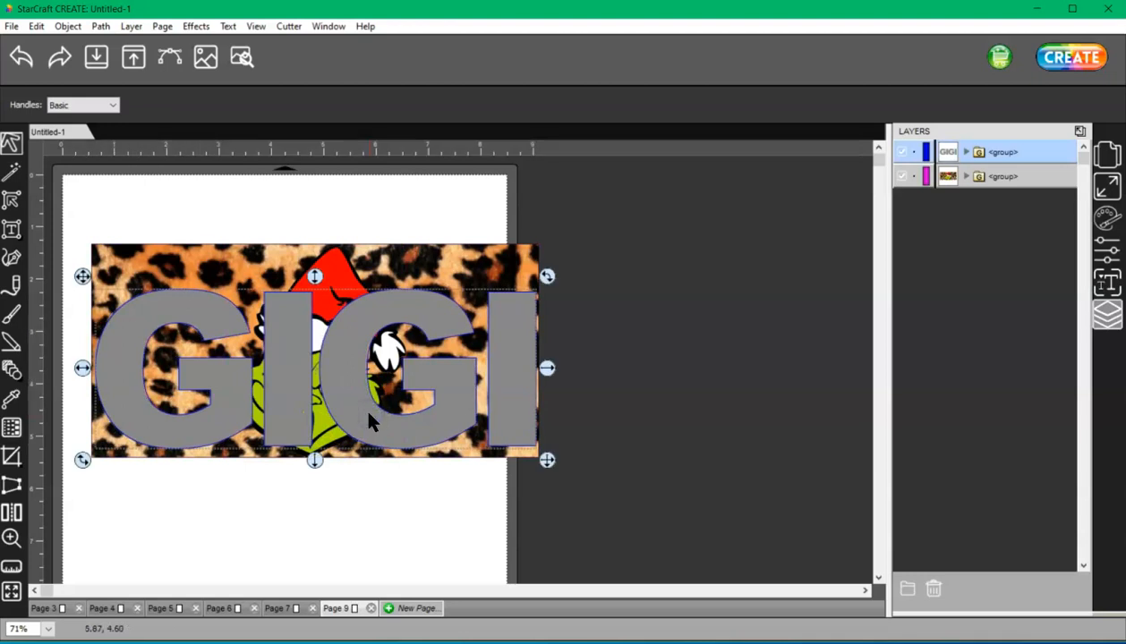
Select the GIGI lettering with the image group and set a clip path so the letters mask the images.
{"action": "left_click_drag", "start_coordinate": [638, 498], "coordinate": [47, 191]}
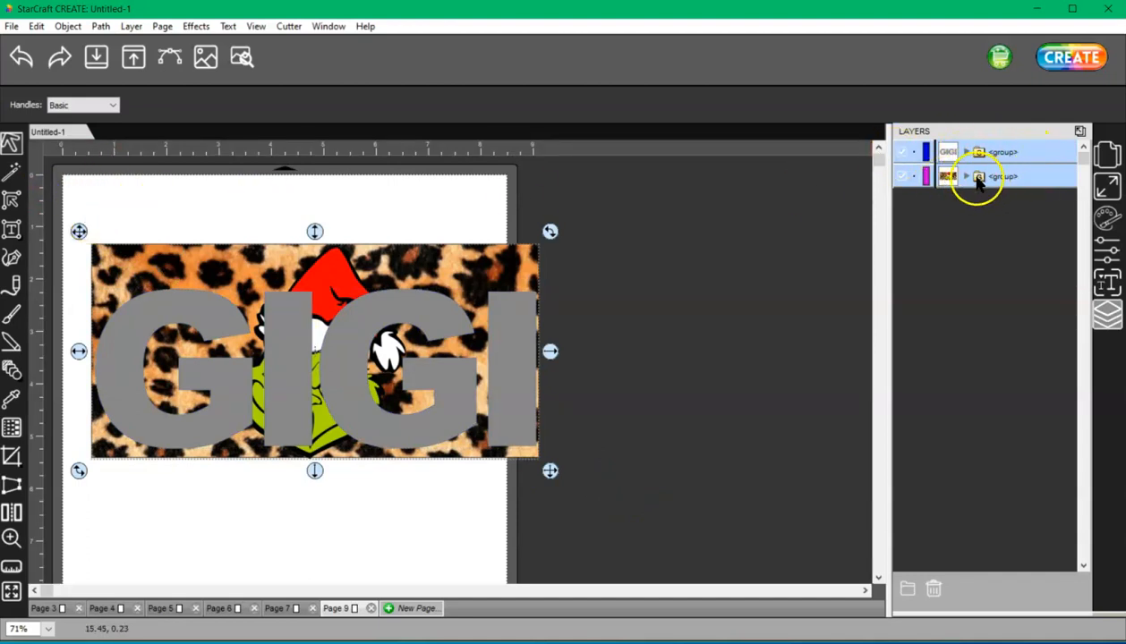
{"action": "left_click", "coordinate": [68, 27]}
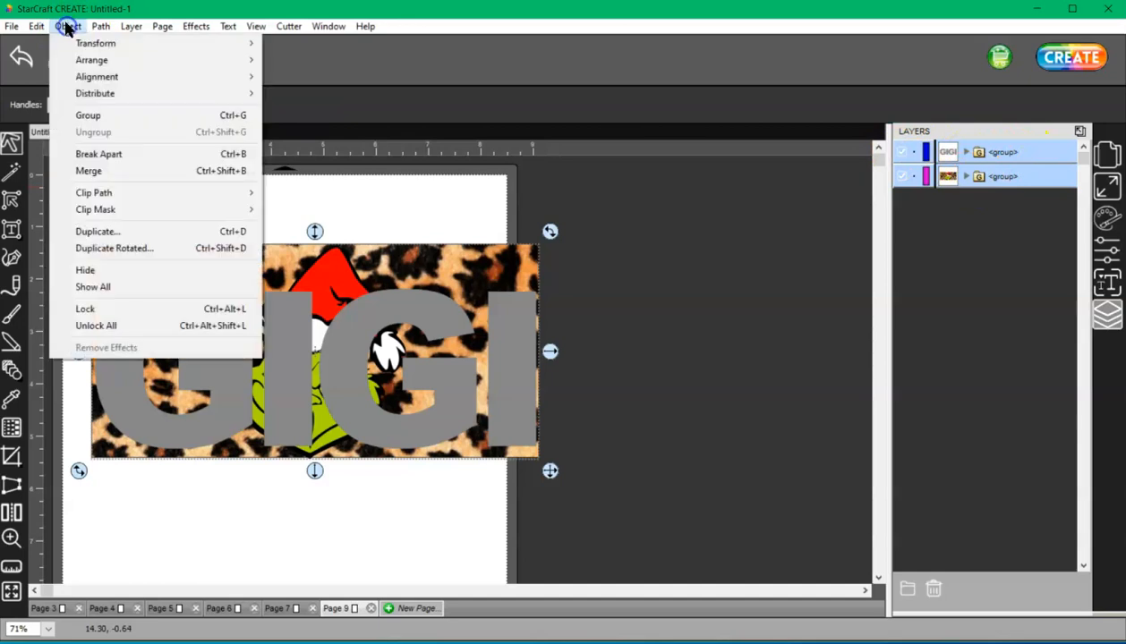
{"action": "mouse_move", "coordinate": [140, 193]}
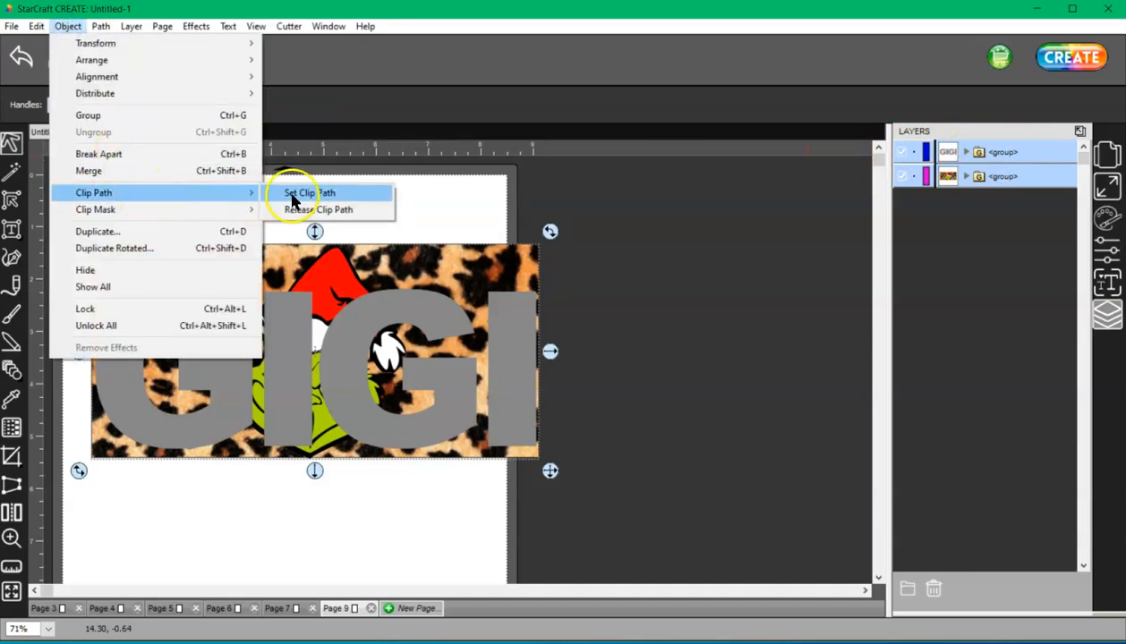
{"action": "left_click", "coordinate": [300, 193]}
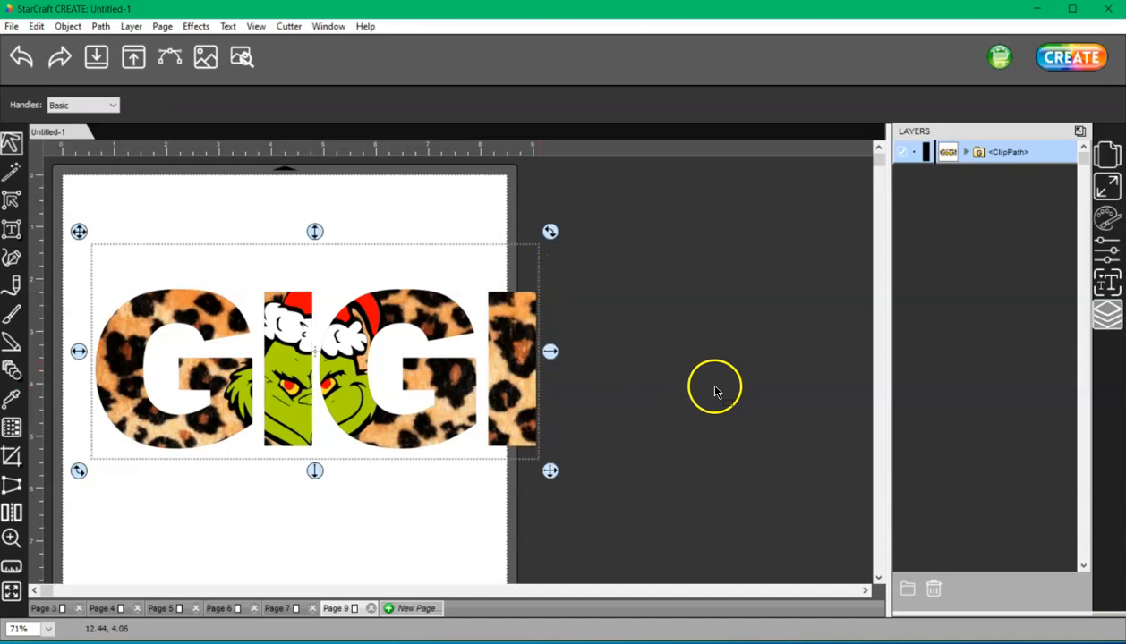
Scale the clipped GIGI design down to about three-quarters size so it fits within the page width, and deselect it.
{"action": "left_click", "coordinate": [635, 512]}
{"action": "left_click", "coordinate": [494, 535]}
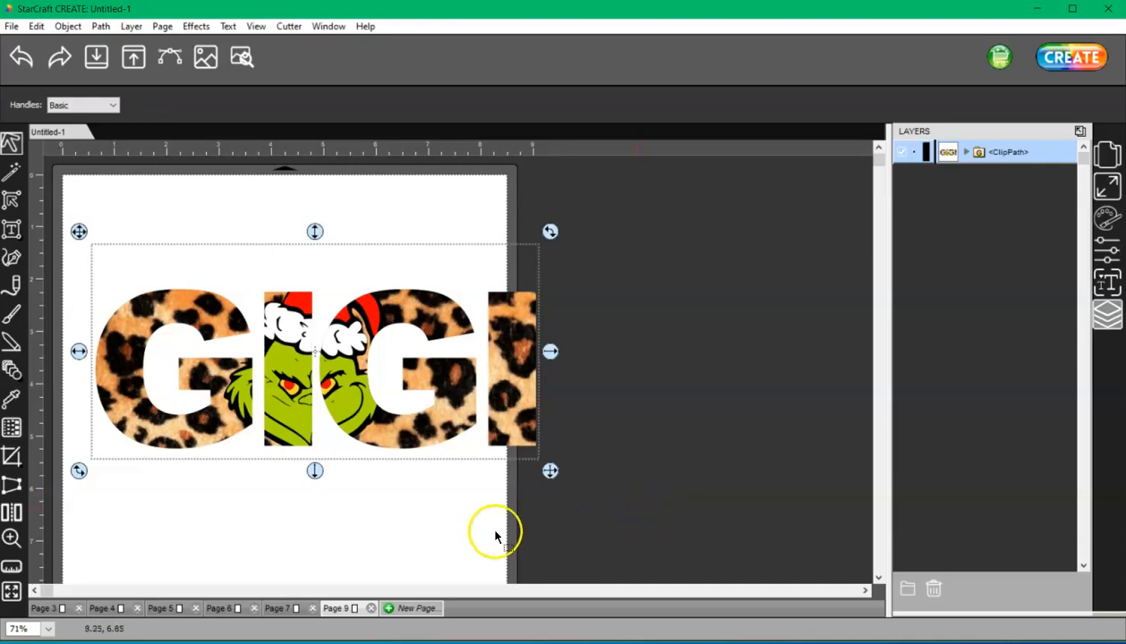
{"action": "left_click_drag", "start_coordinate": [549, 470], "coordinate": [442, 451]}
{"action": "left_click_drag", "start_coordinate": [416, 527], "coordinate": [504, 525]}
{"action": "left_click", "coordinate": [469, 514]}
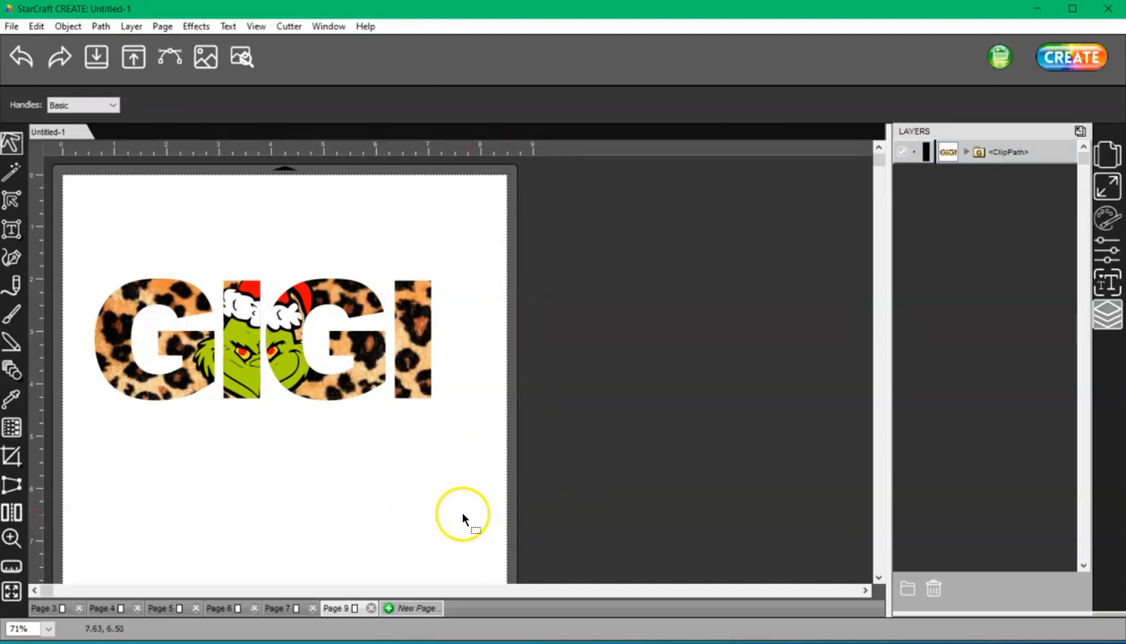